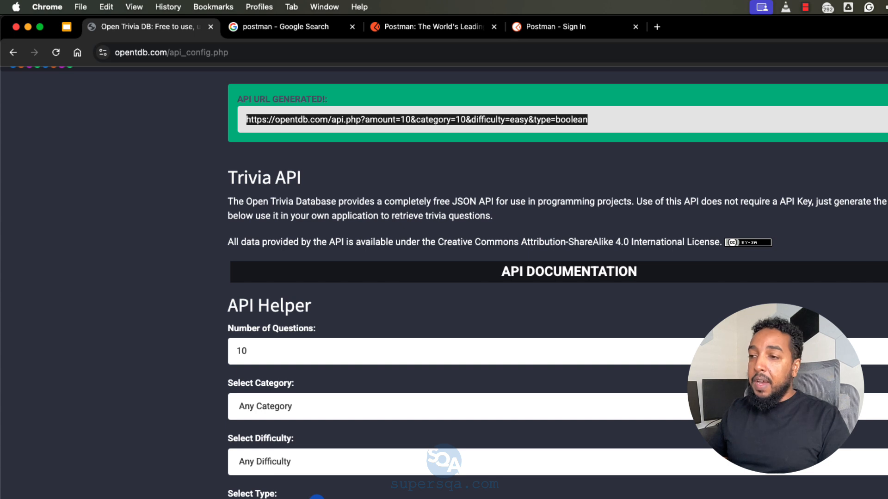
# Step: Switch to Postman and send the GET request for one easy boolean trivia question again
pyautogui.click(274, 401)
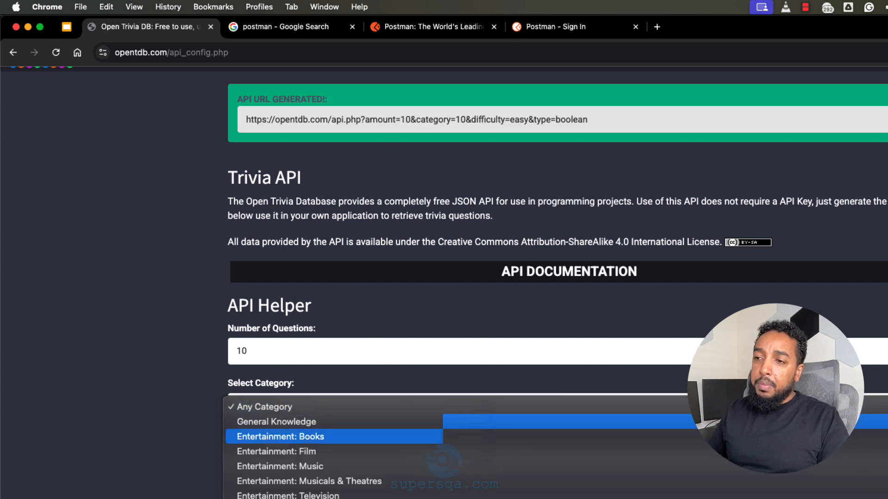
pyautogui.click(183, 442)
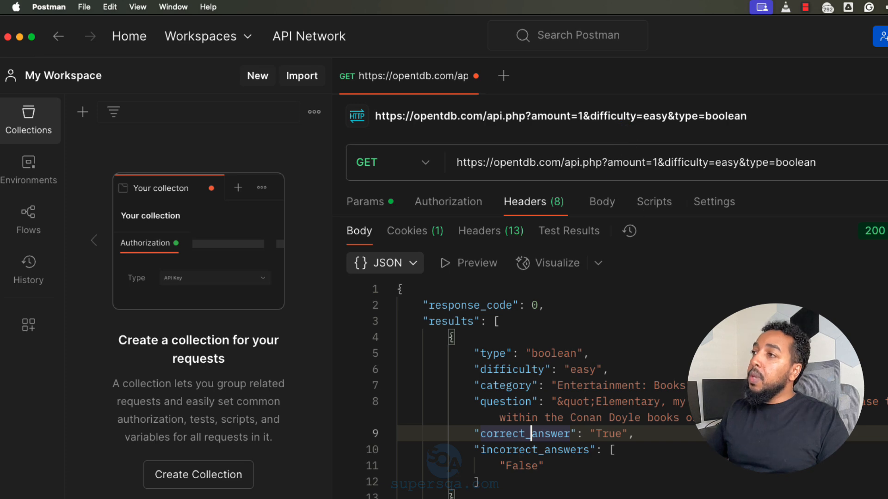
pyautogui.click(870, 138)
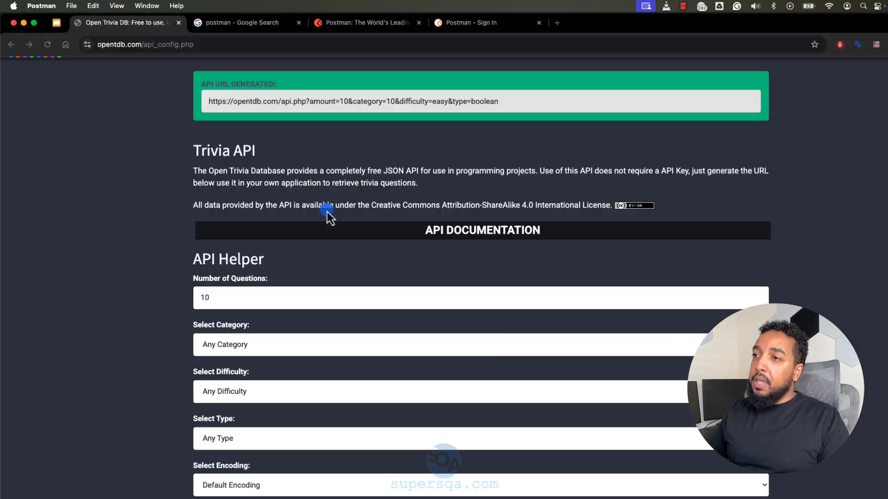
# Step: Compare the Trivia API helper options and generated URL in the browser with the query parameters of the Postman request
pyautogui.click(327, 211)
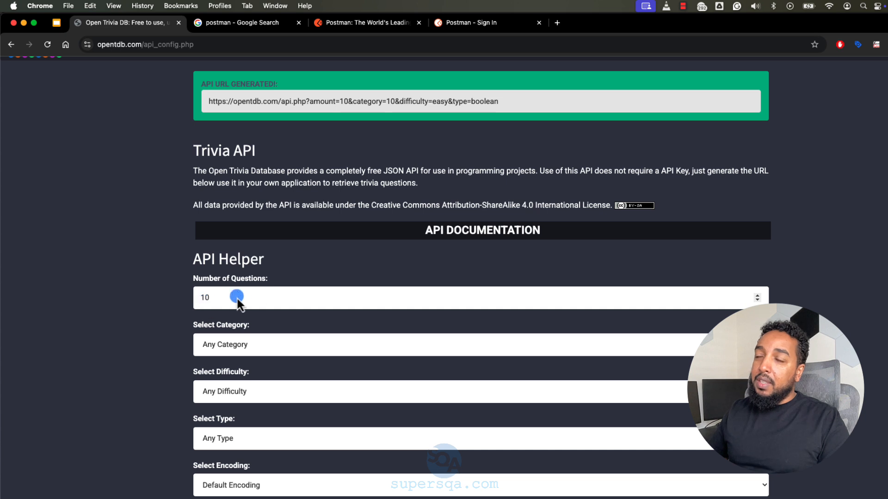
pyautogui.press('super+Tab')
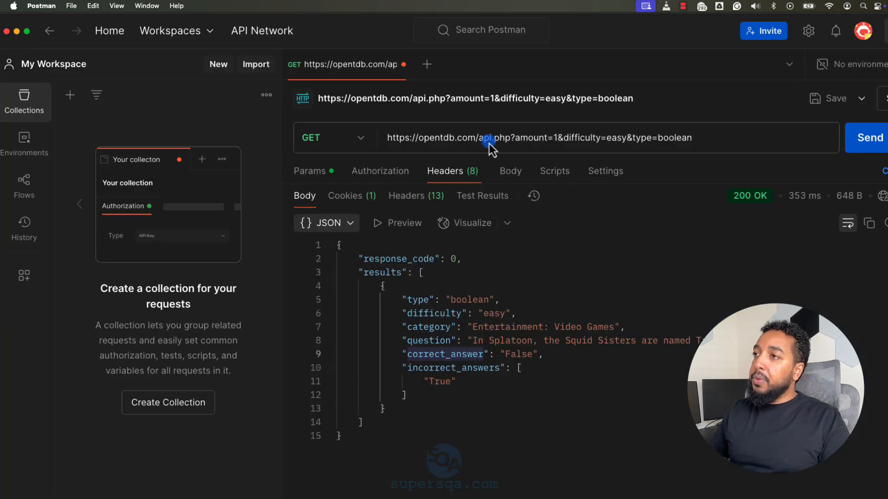
pyautogui.moveTo(518, 141); pyautogui.dragTo(558, 145)
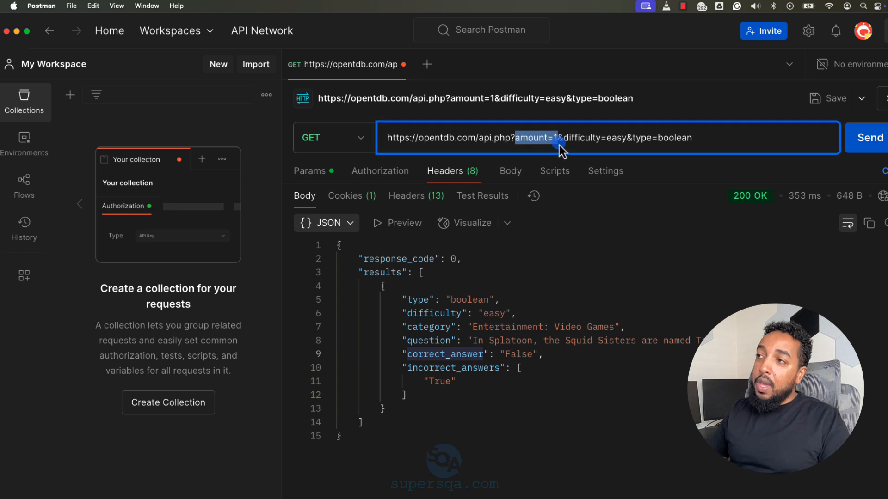
pyautogui.click(540, 143)
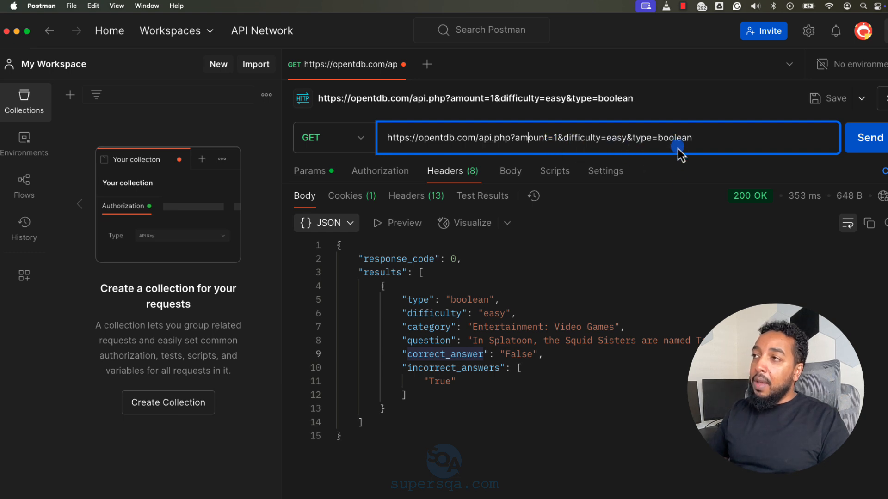
pyautogui.press('super+Tab')
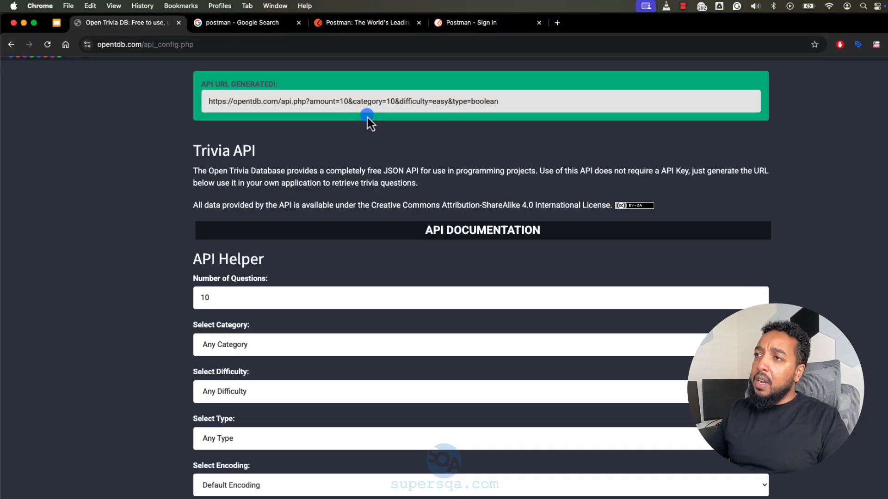
pyautogui.press('super+Tab')
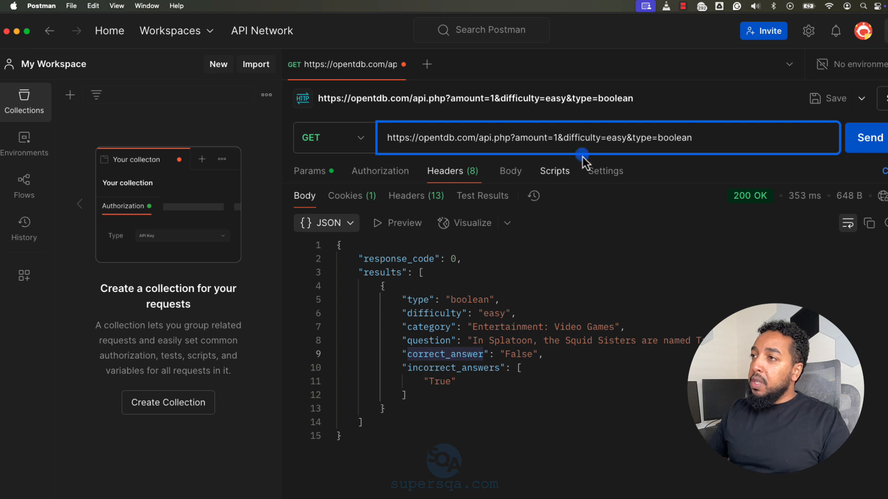
# Step: Enlarge the request details area above the response and show the request's body settings
pyautogui.moveTo(645, 184); pyautogui.dragTo(651, 356)
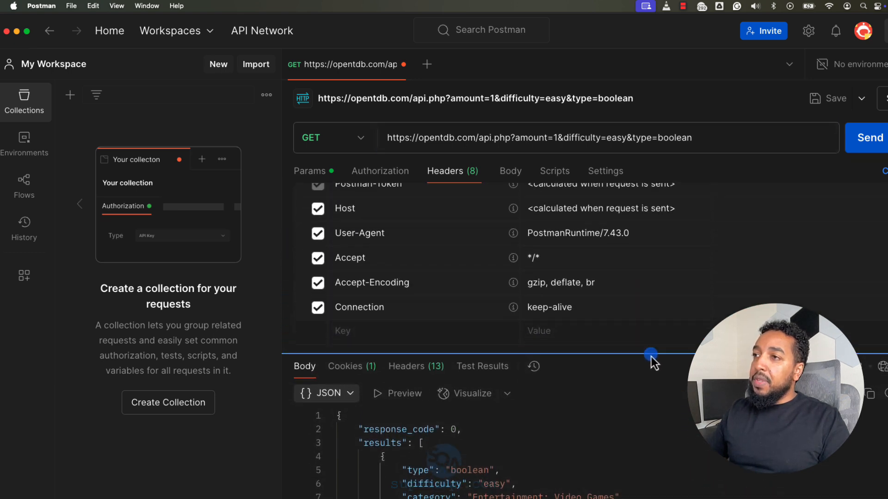
pyautogui.moveTo(584, 354); pyautogui.dragTo(546, 299)
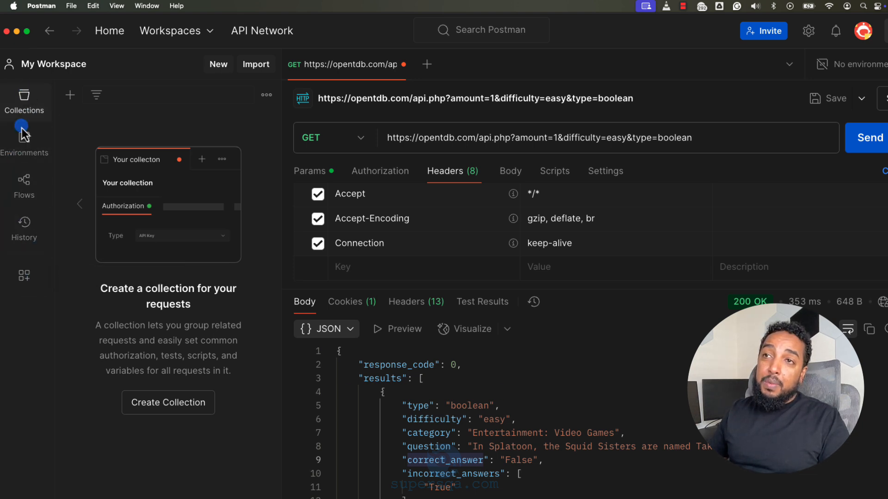
pyautogui.click(24, 97)
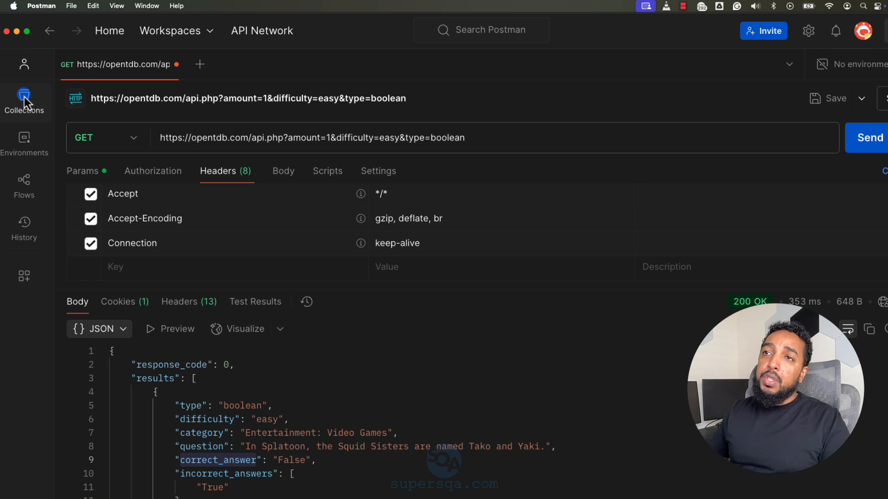
pyautogui.click(24, 96)
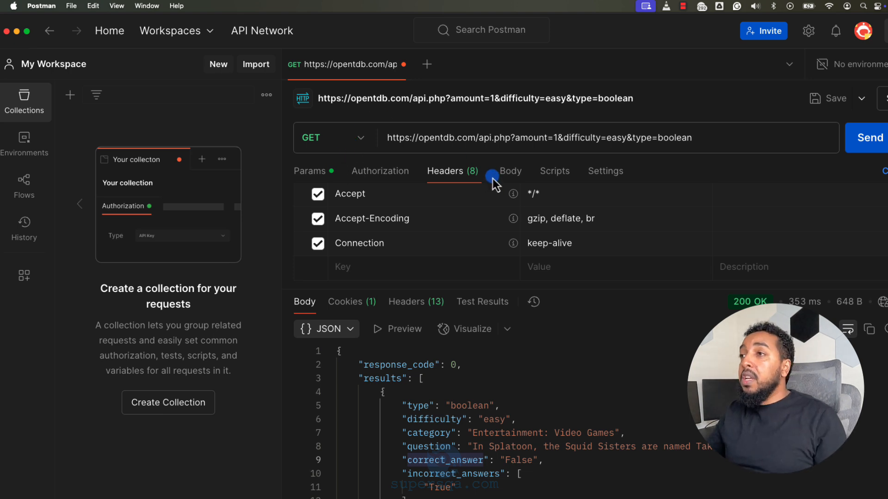
pyautogui.moveTo(444, 139); pyautogui.dragTo(624, 147)
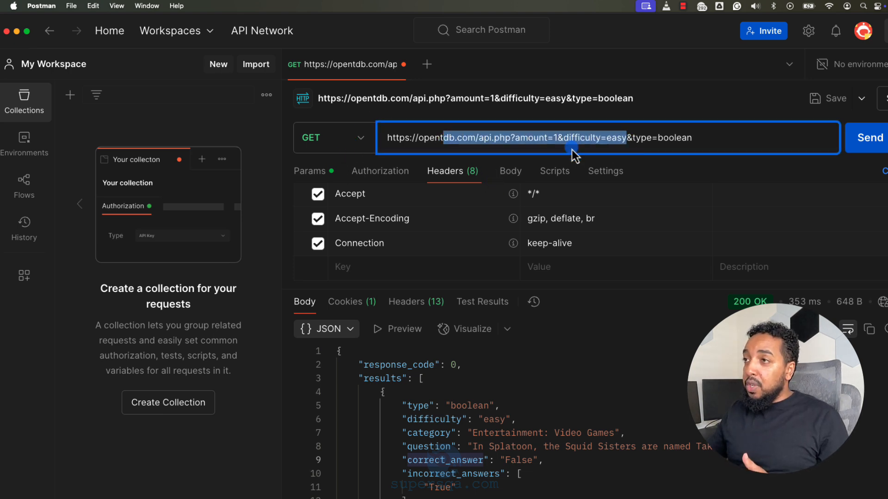
pyautogui.click(511, 171)
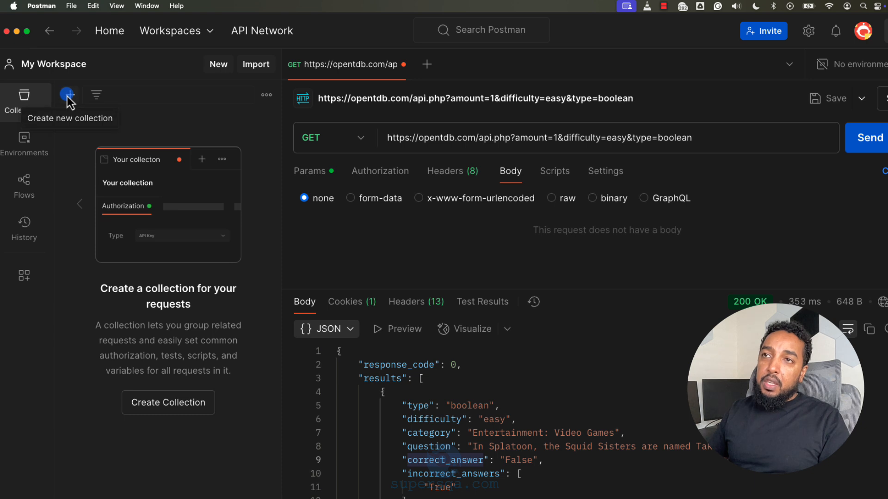
# Step: Save the request under its existing name to a new collection named TriviaAPI
pyautogui.click(861, 98)
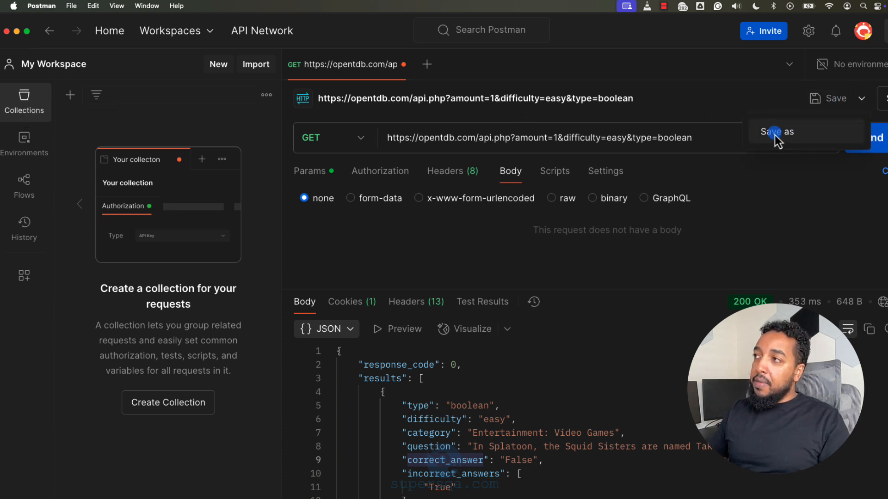
pyautogui.click(795, 131)
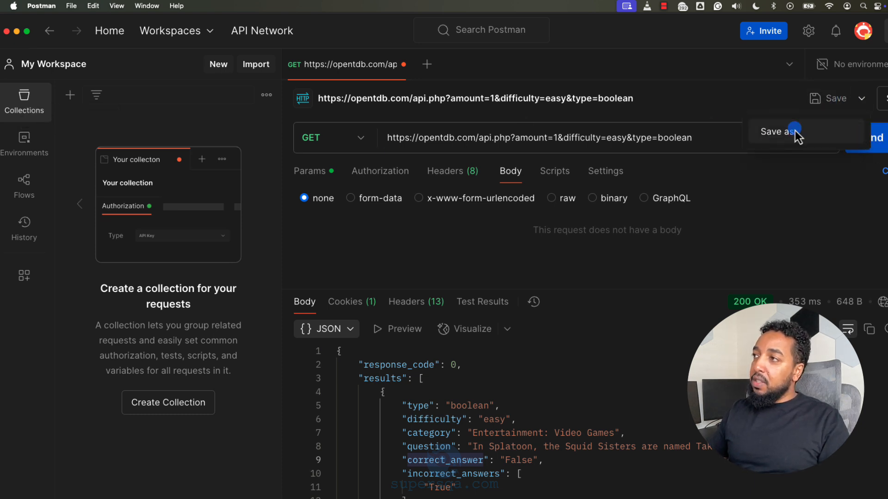
pyautogui.click(764, 134)
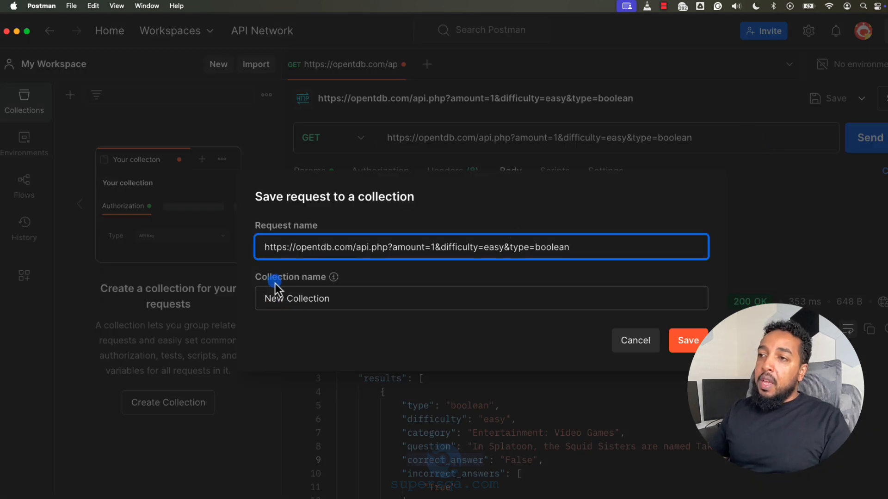
pyautogui.click(302, 304)
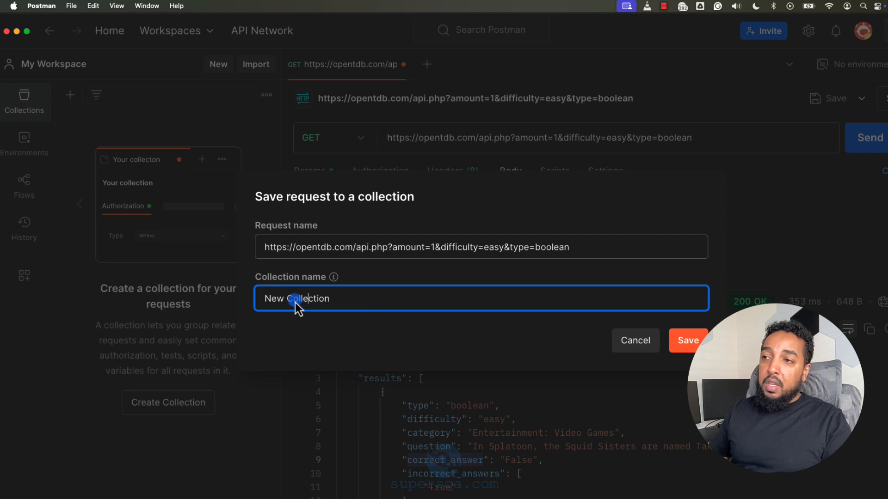
pyautogui.tripleClick(295, 302)
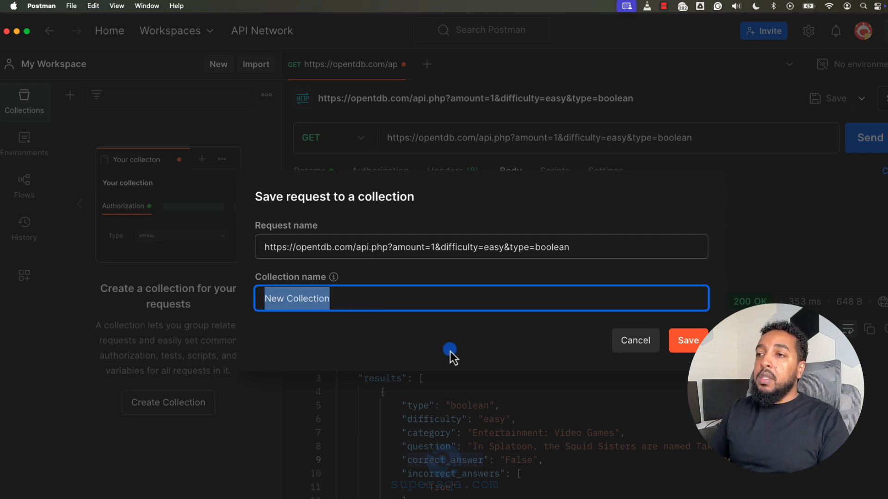
pyautogui.write('Trivi')
pyautogui.press('BackSpace')
pyautogui.press('BackSpace')
pyautogui.press('BackSpace')
pyautogui.press('BackSpace')
pyautogui.press('BackSpace')
pyautogui.write('T')
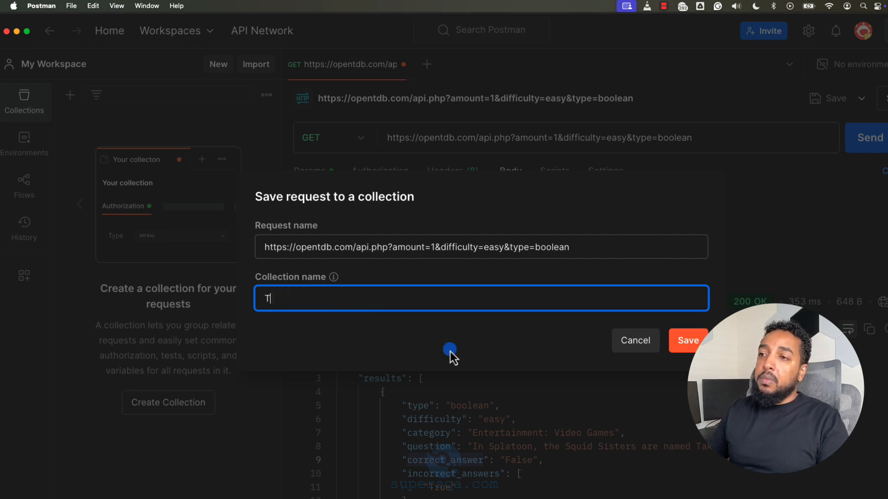
pyautogui.write('riviaAPI')
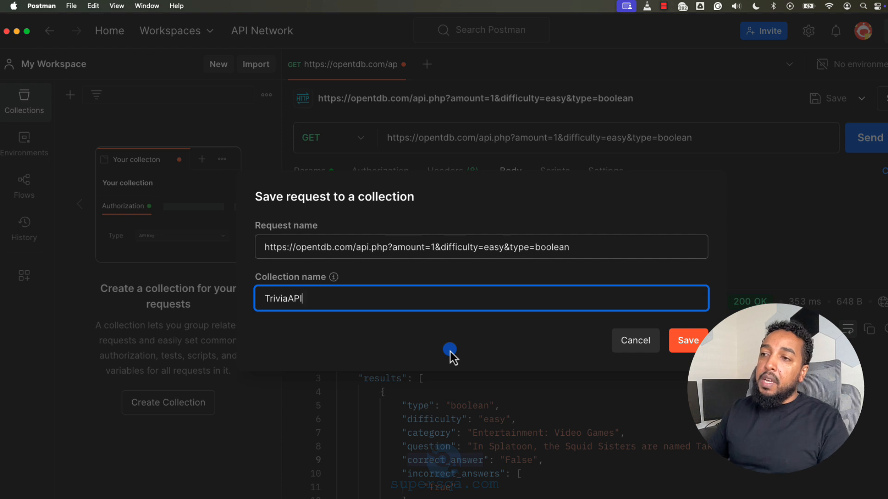
pyautogui.click(693, 342)
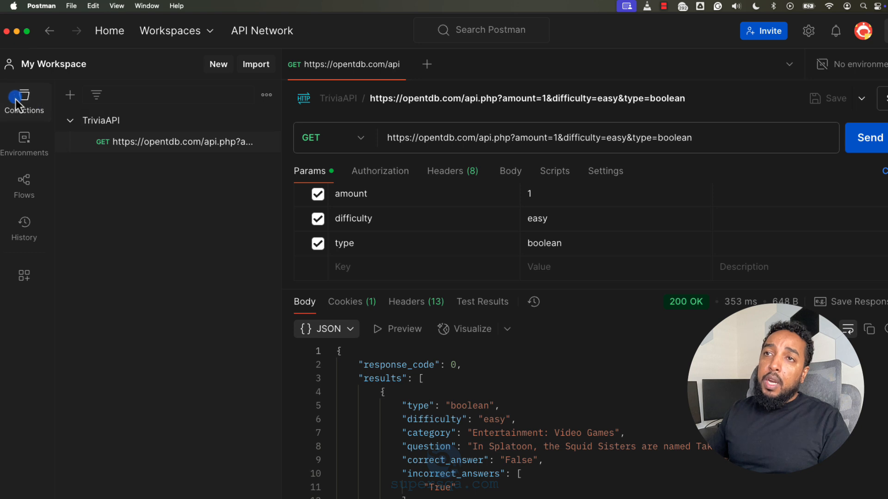
# Step: Collapse and re-expand the TriviaAPI collection to view the request it contains
pyautogui.click(29, 98)
pyautogui.click(29, 98)
pyautogui.click(85, 121)
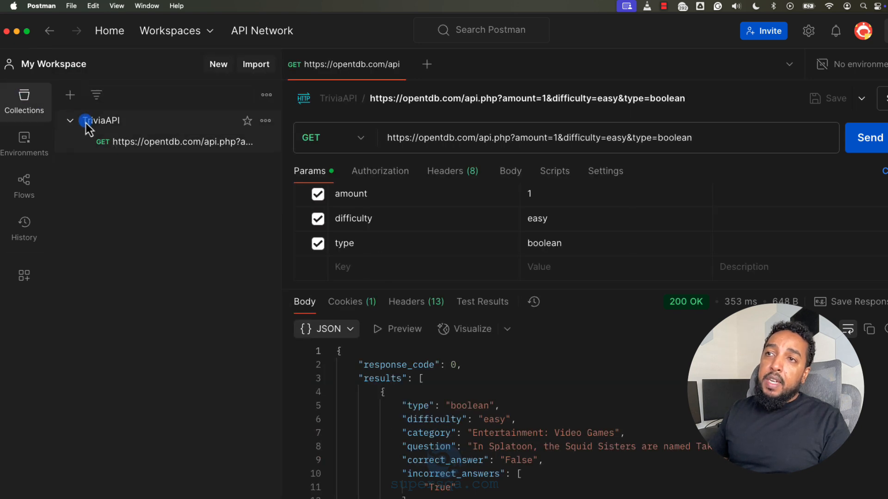
pyautogui.click(75, 123)
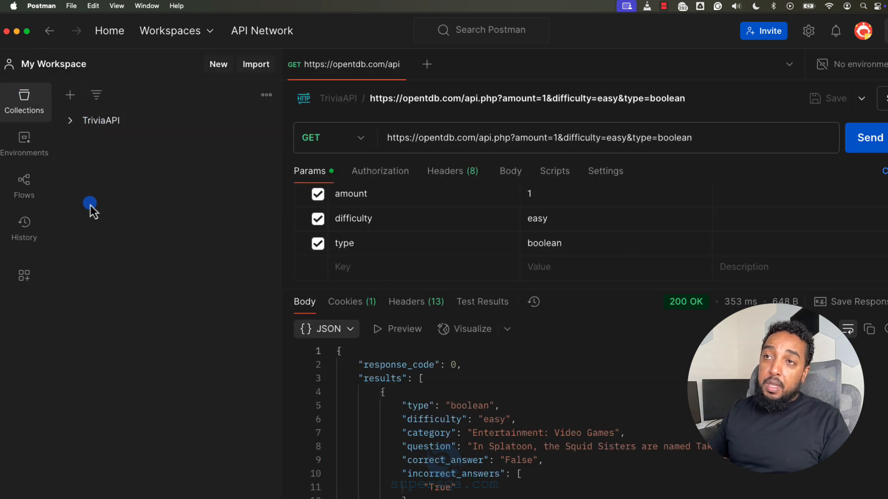
pyautogui.click(71, 121)
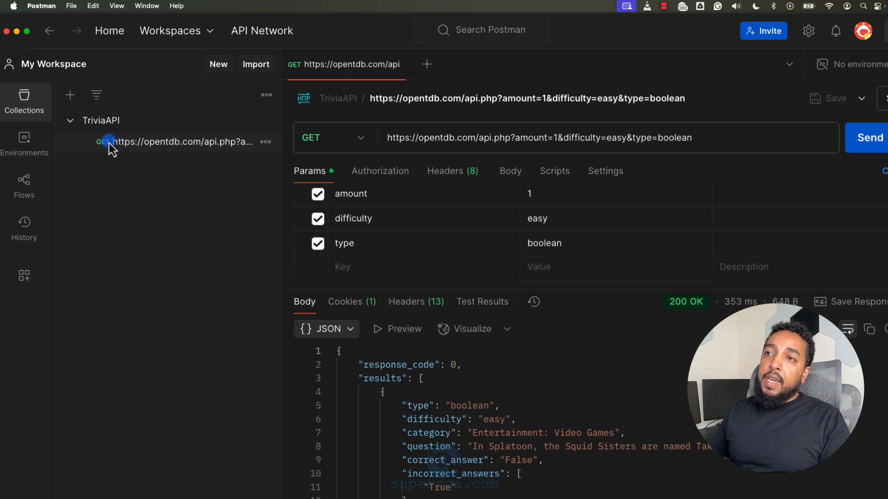
# Step: Close the saved request's tab and reopen the request from the TriviaAPI collection
pyautogui.click(159, 144)
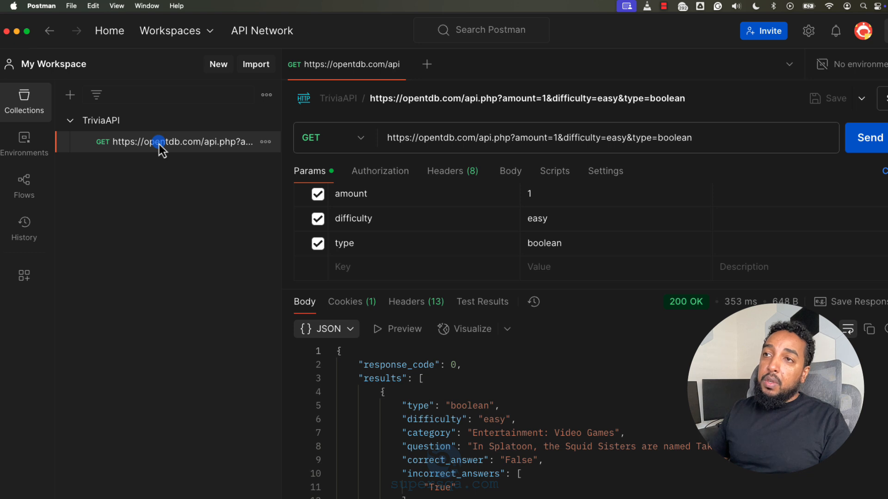
pyautogui.click(404, 65)
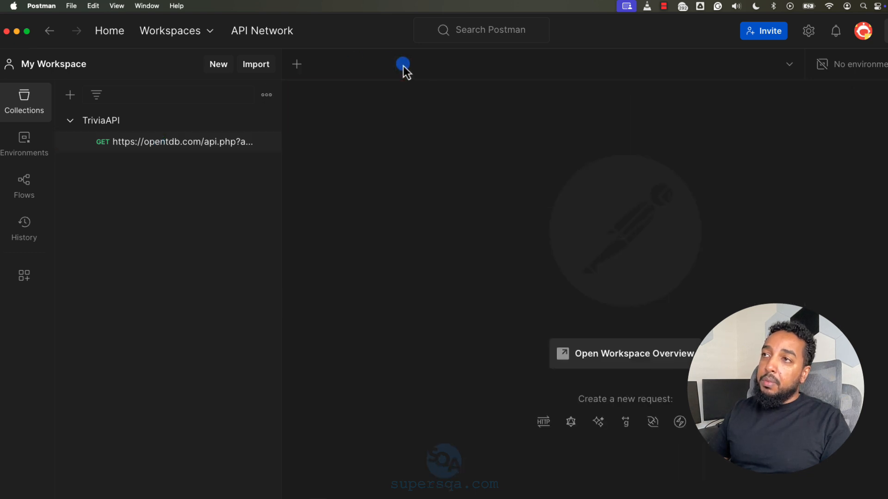
pyautogui.click(162, 144)
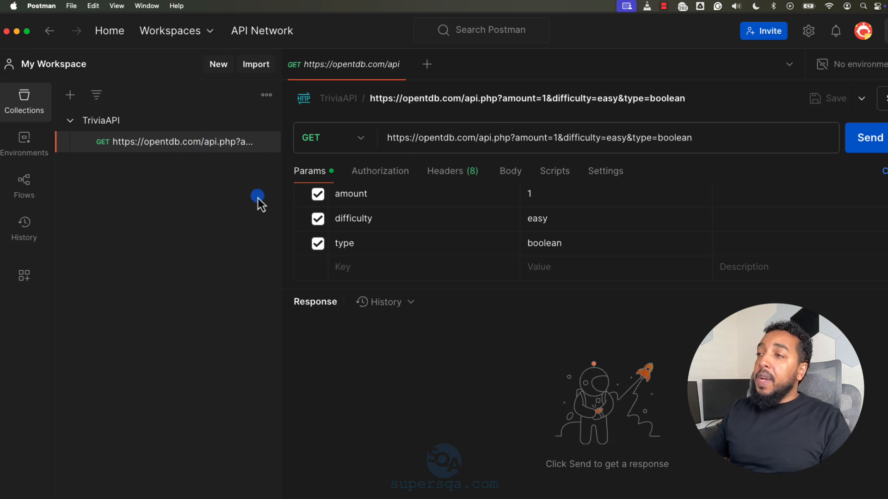
# Step: Start a blank request, then switch to the browser and expand the Trivia API documentation to its session token URLs
pyautogui.click(428, 65)
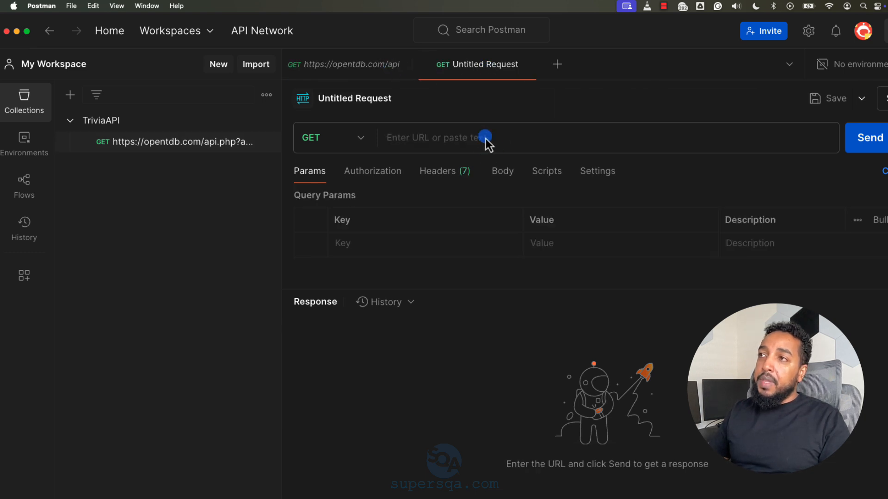
pyautogui.press('super+Tab')
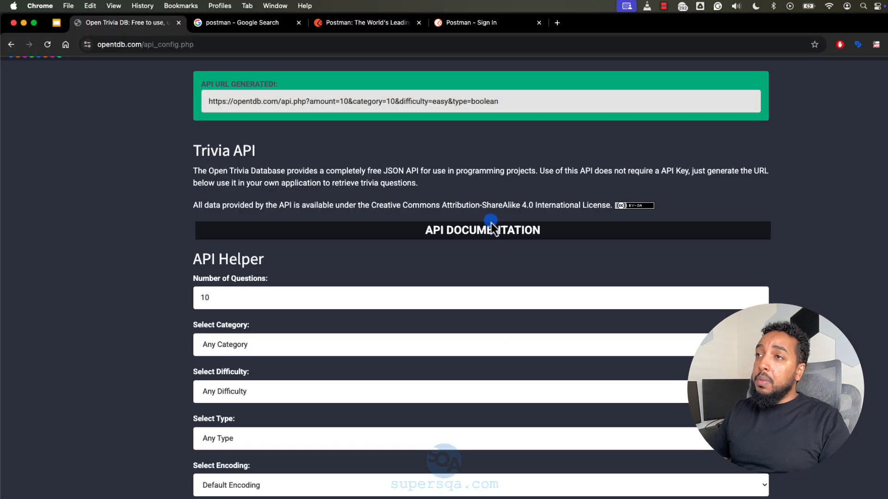
pyautogui.scroll(1, 382, 283)
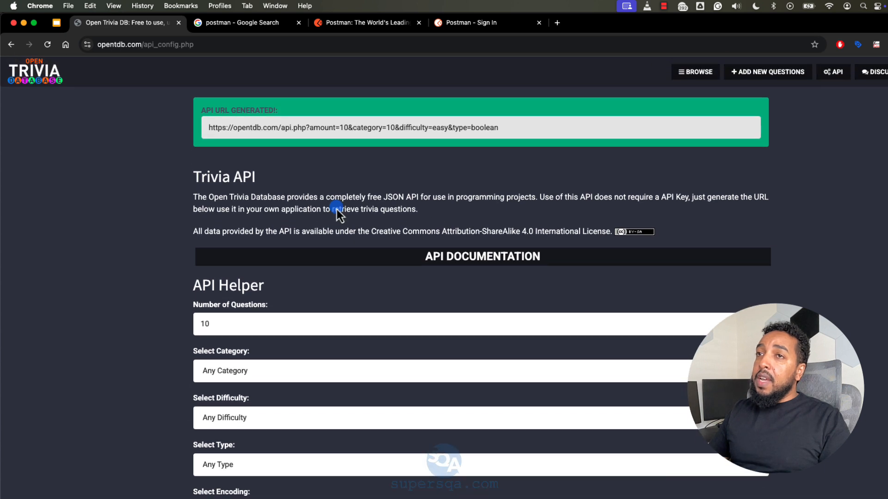
pyautogui.click(831, 70)
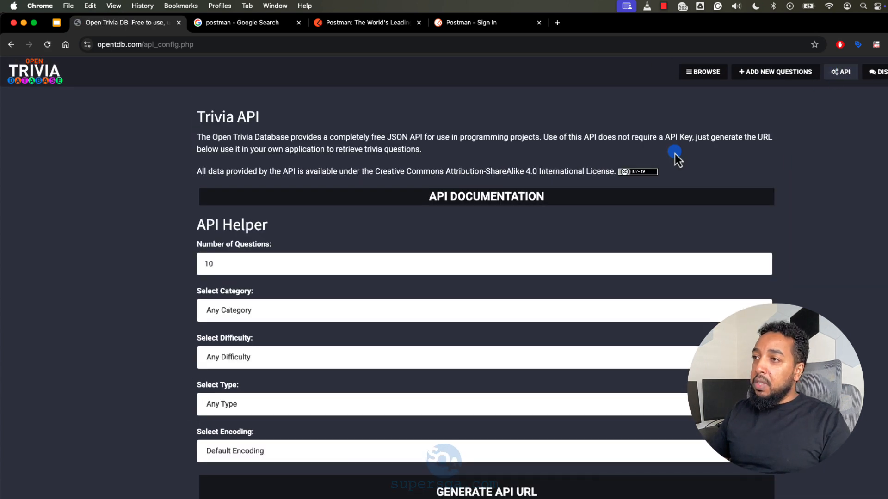
pyautogui.click(453, 196)
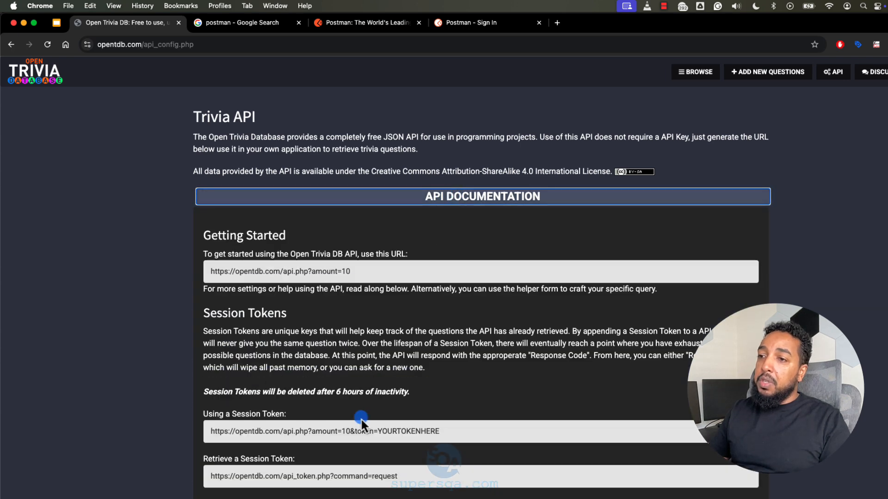
pyautogui.scroll(-2, 386, 384)
pyautogui.scroll(-2, 387, 389)
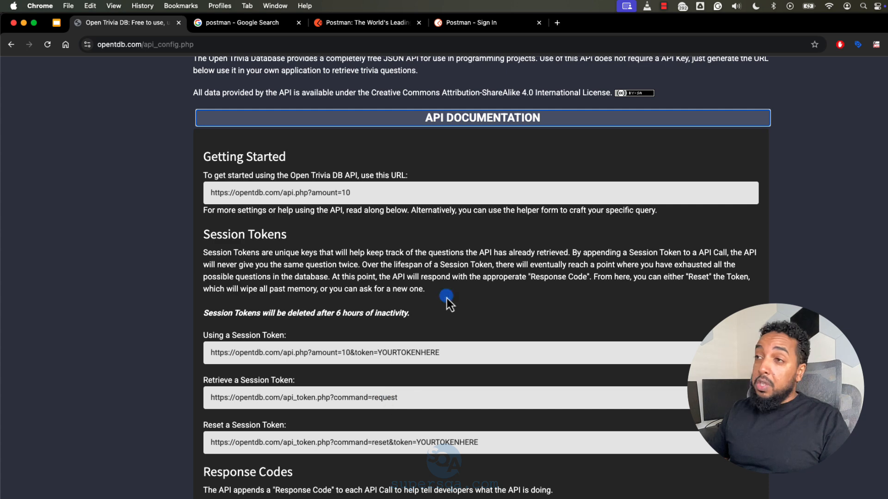
# Step: Switch to Postman and send the saved TriviaAPI request from its own tab
pyautogui.press('super+Tab')
pyautogui.click(360, 63)
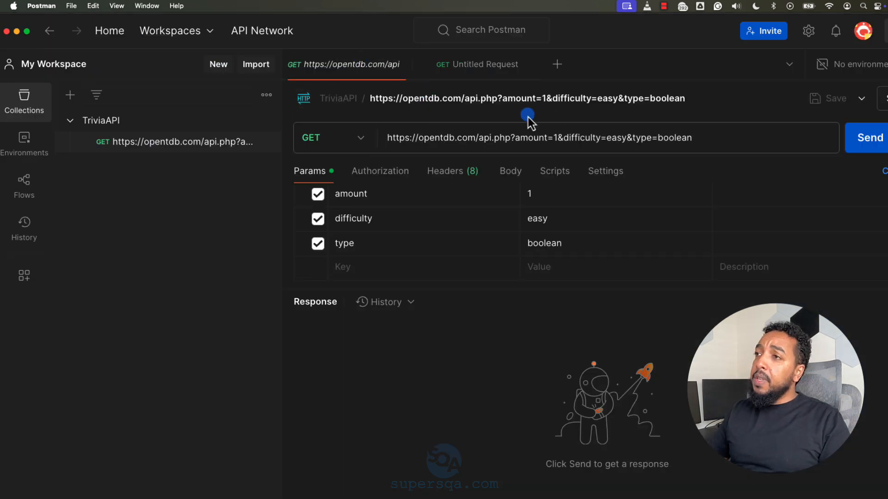
pyautogui.click(861, 141)
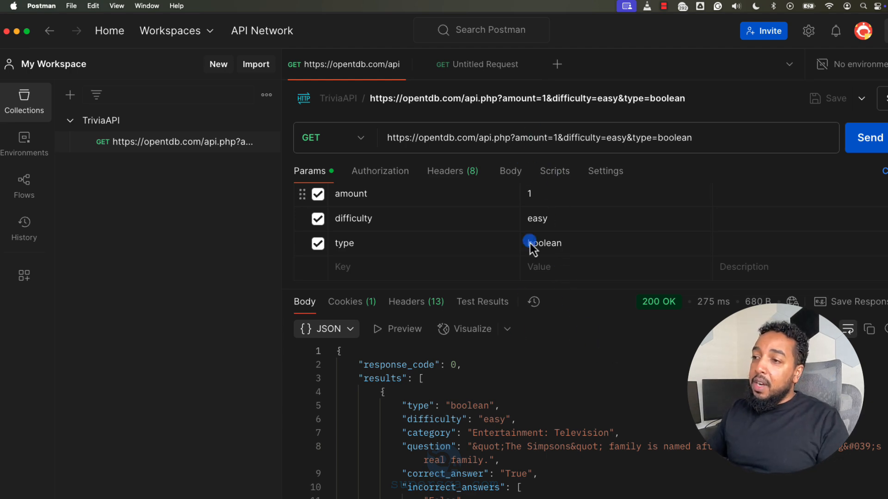
# Step: Switch to the browser and generate an API URL for 10 easy True / False questions in the Entertainment: Music category
pyautogui.press('super+Tab')
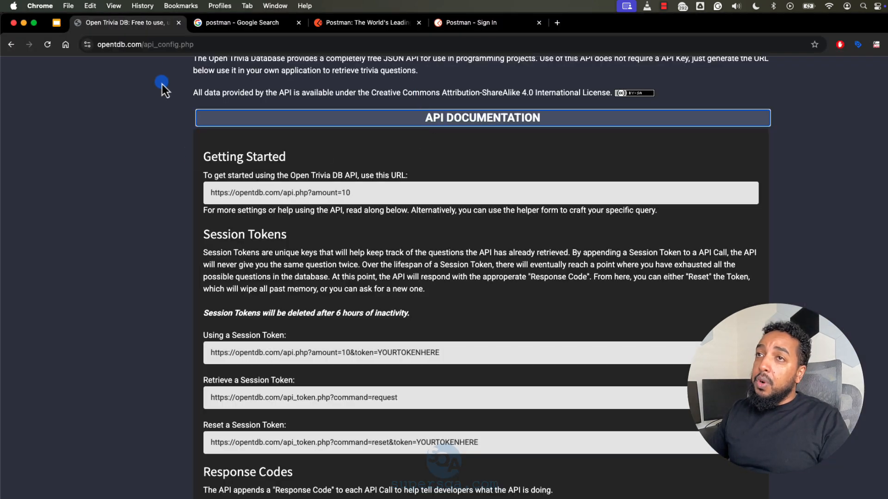
pyautogui.scroll(2, 162, 84)
pyautogui.click(11, 48)
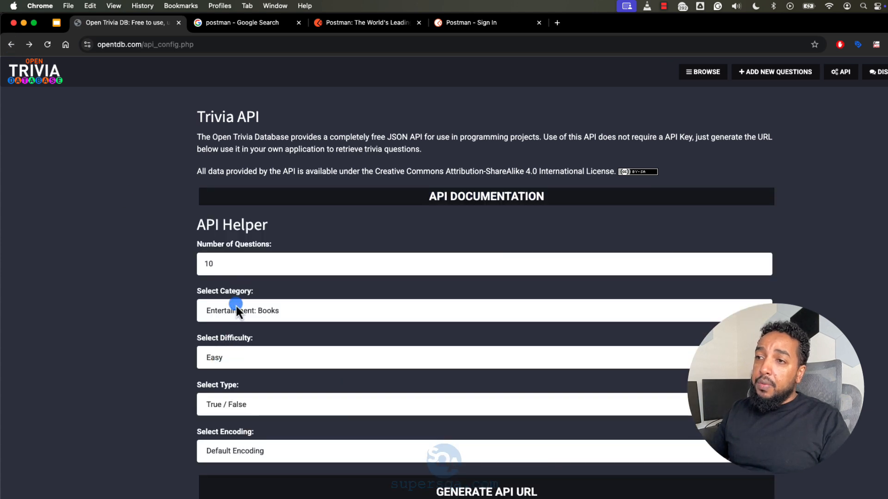
pyautogui.click(237, 308)
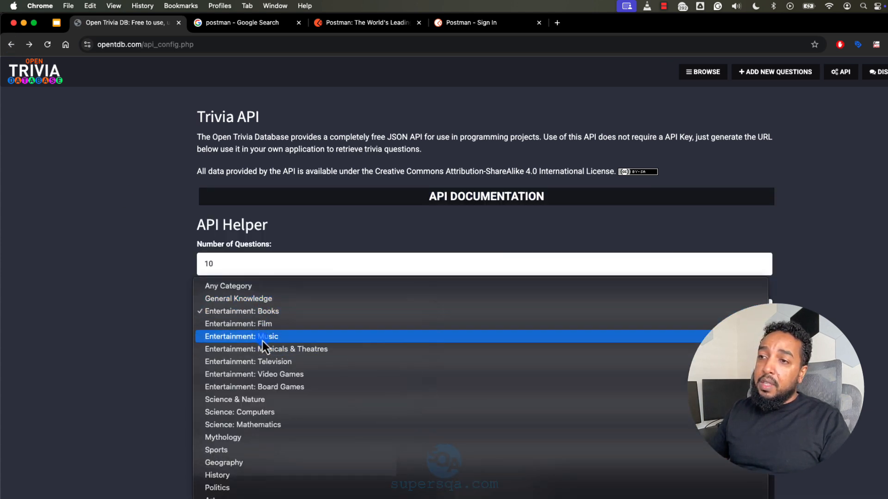
pyautogui.click(265, 340)
pyautogui.click(487, 490)
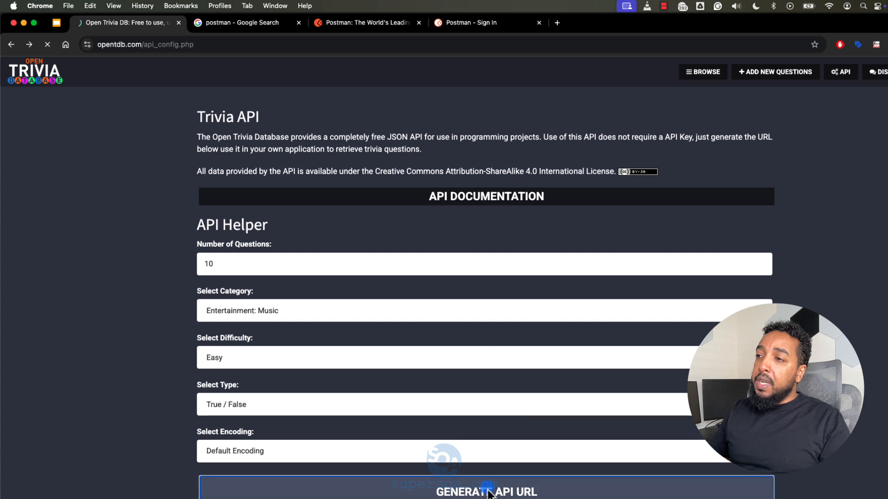
# Step: Highlight the query parameters from category onward in the generated API URL to examine them
pyautogui.click(357, 128)
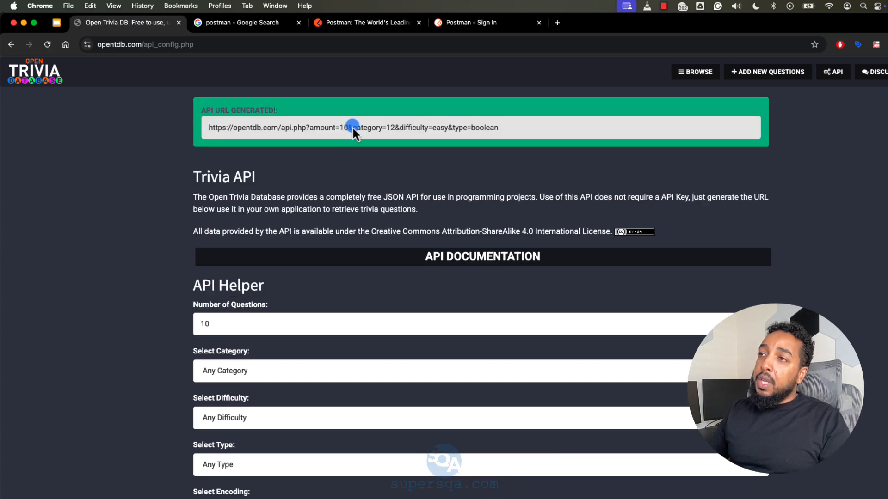
pyautogui.moveTo(399, 130); pyautogui.dragTo(404, 185)
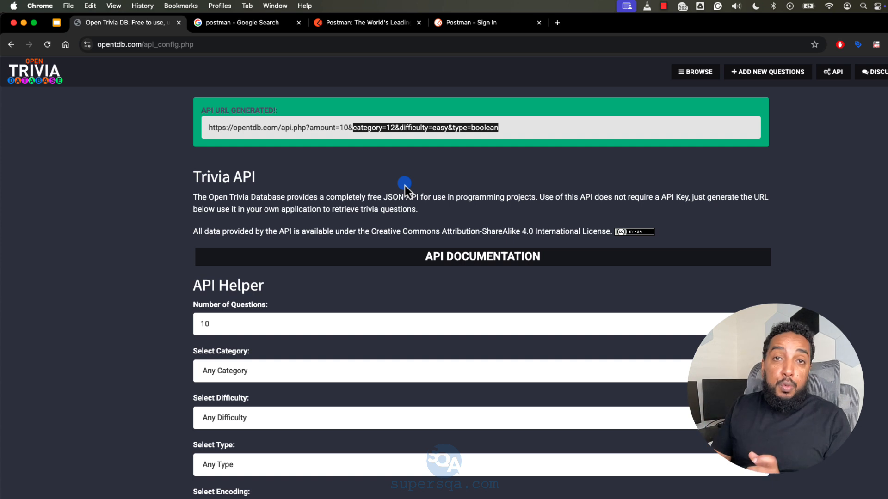
pyautogui.click(395, 130)
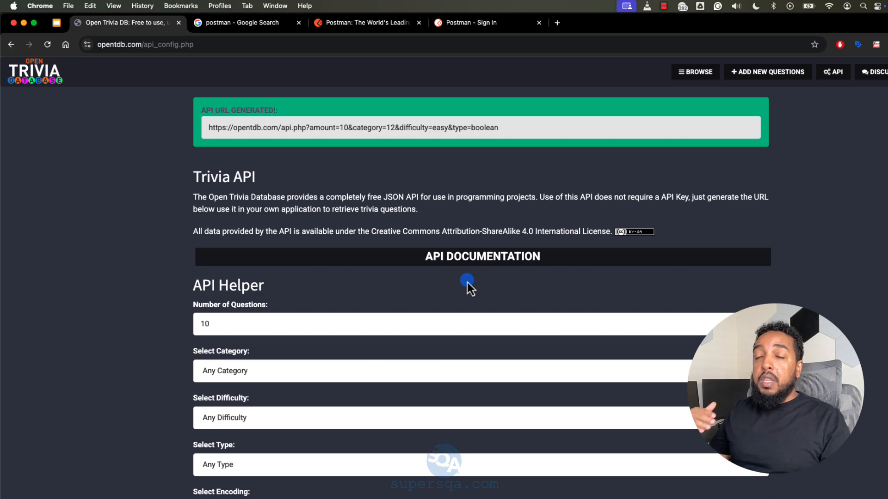
# Step: Expand the API documentation and copy the Category Lookup URL from the Helper API Tools section
pyautogui.click(498, 257)
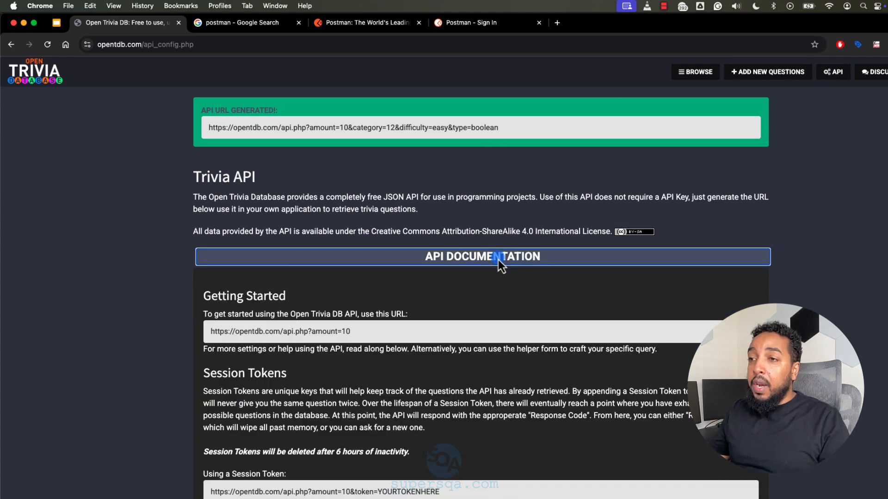
pyautogui.scroll(-8, 407, 342)
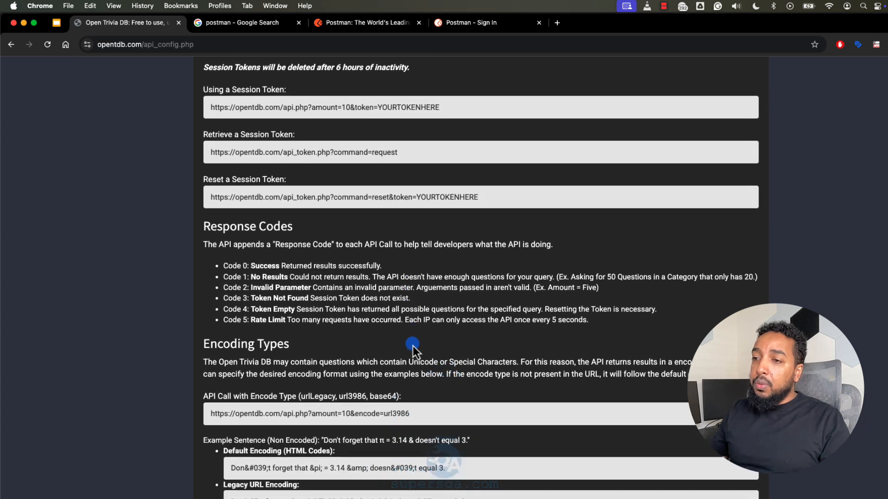
pyautogui.scroll(-9, 413, 345)
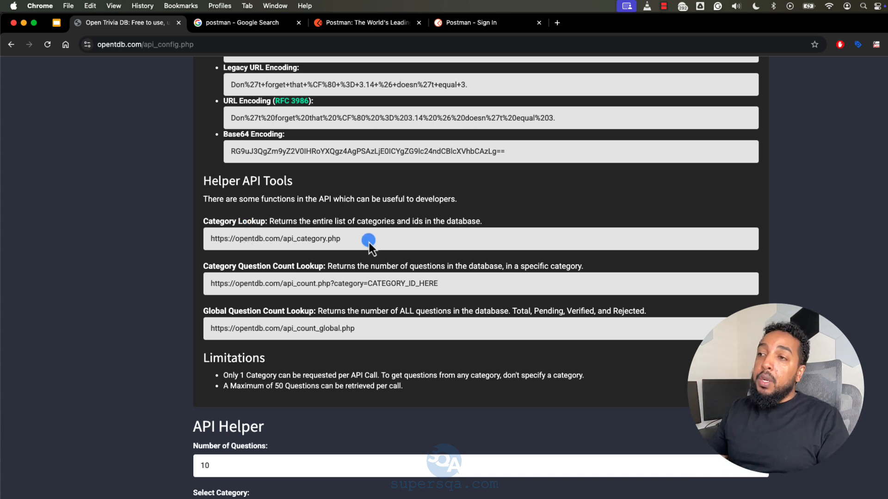
pyautogui.moveTo(368, 238); pyautogui.dragTo(219, 237)
pyautogui.press('super+c')
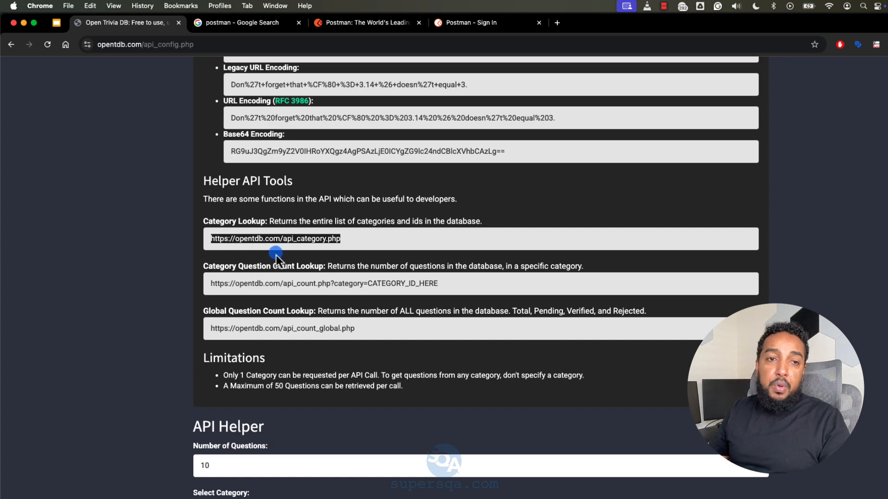
pyautogui.press('super+Tab')
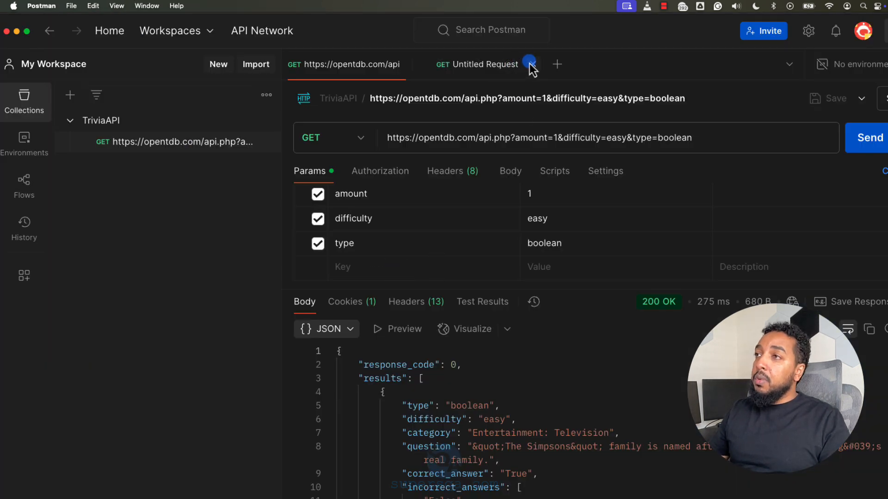
pyautogui.click(530, 63)
pyautogui.click(430, 65)
pyautogui.click(401, 131)
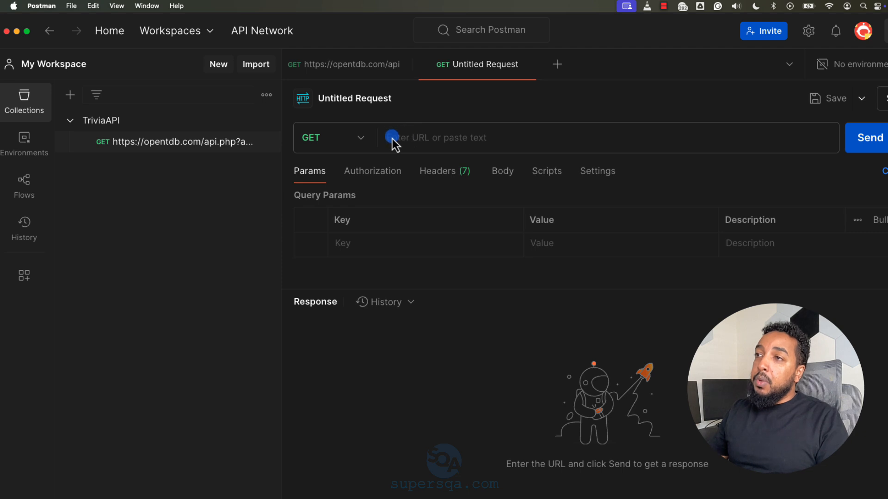
pyautogui.press('super+v')
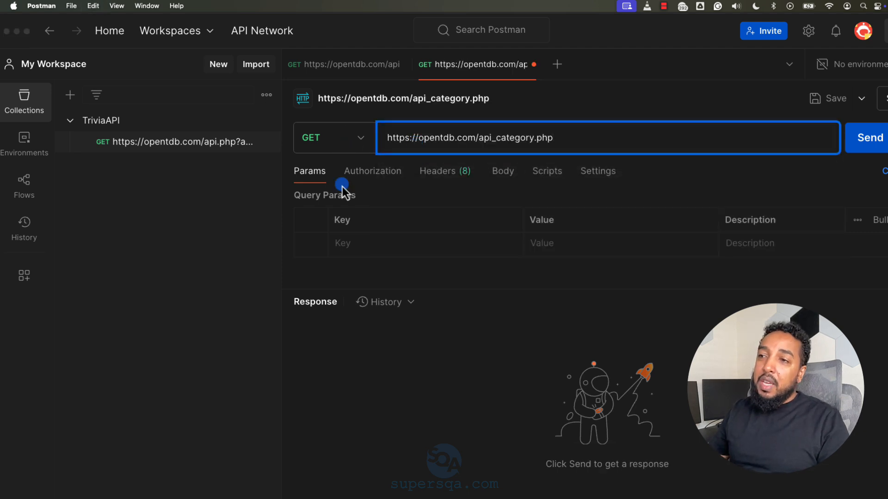
pyautogui.press('super+Tab')
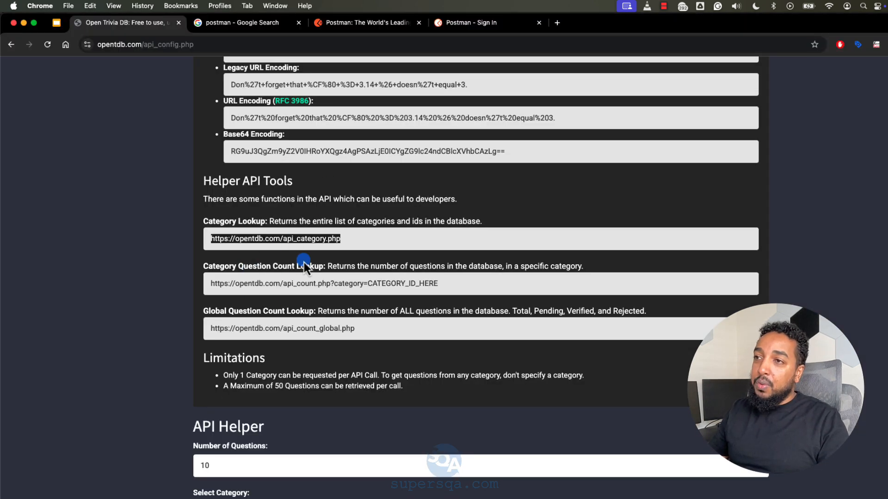
pyautogui.press('super+Tab')
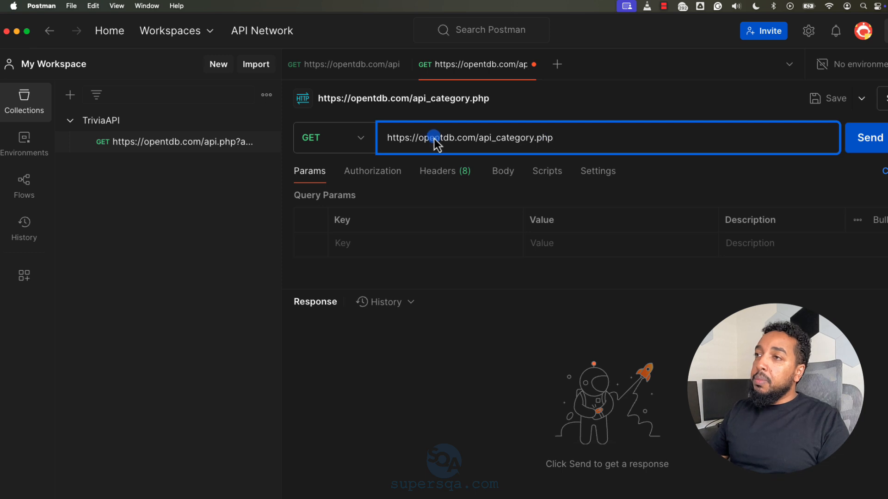
pyautogui.click(854, 144)
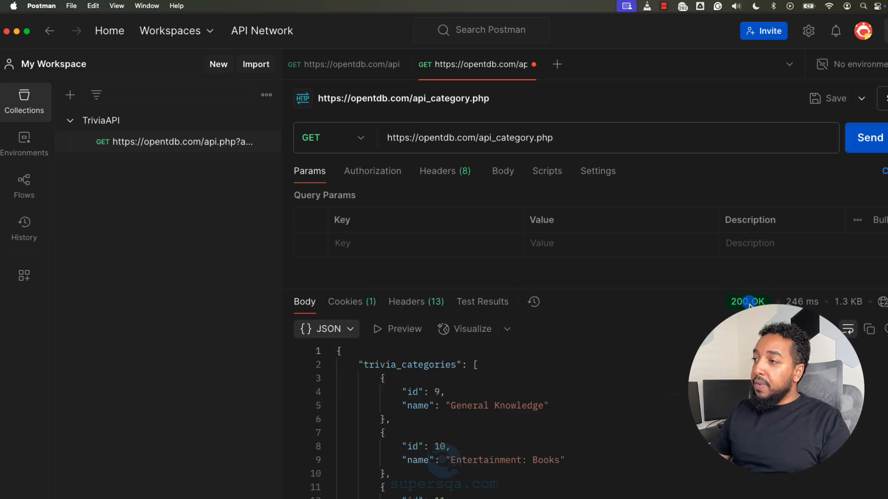
# Step: Check the category request's response status and skim the returned JSON body
pyautogui.moveTo(750, 303)
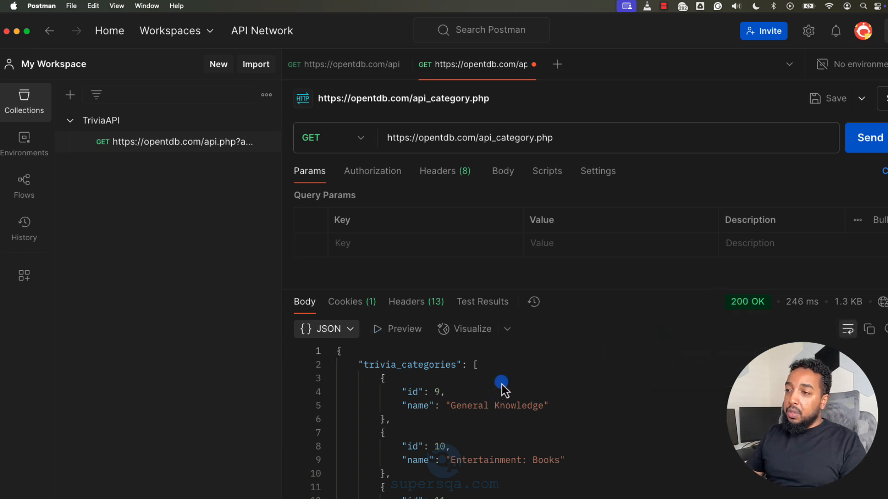
pyautogui.scroll(-3, 504, 384)
pyautogui.scroll(-15, 504, 384)
pyautogui.scroll(15, 459, 401)
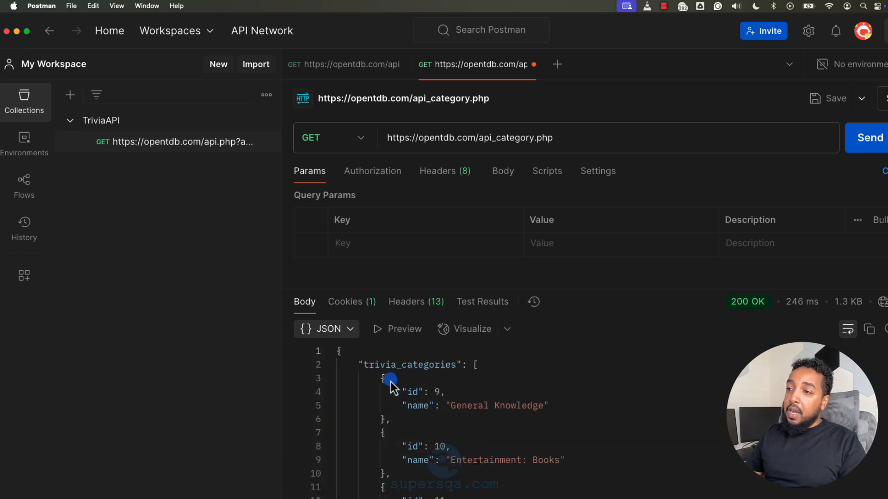
# Step: Collapse the trivia_categories array in the response, highlight its key and brackets, and expand it again
pyautogui.click(334, 370)
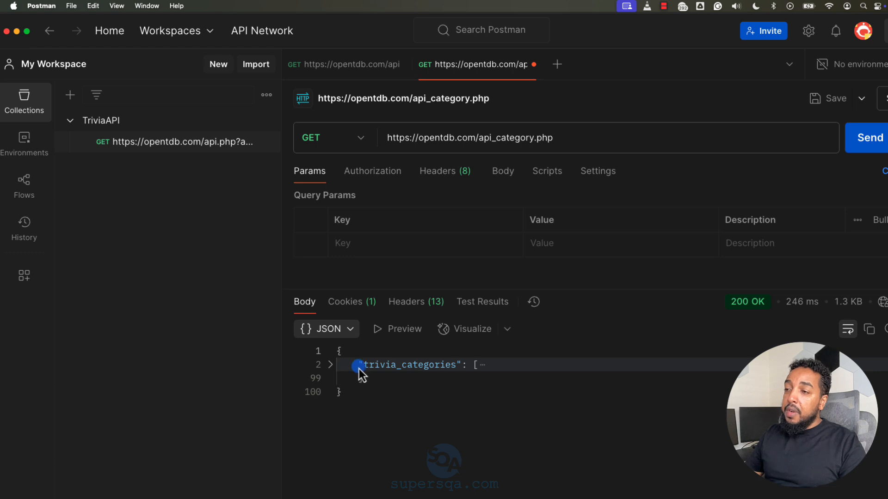
pyautogui.moveTo(347, 362); pyautogui.dragTo(464, 373)
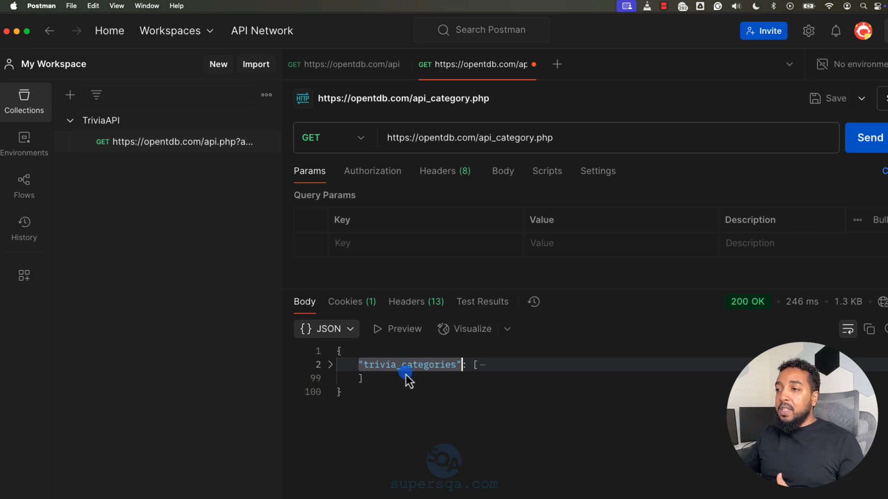
pyautogui.click(475, 385)
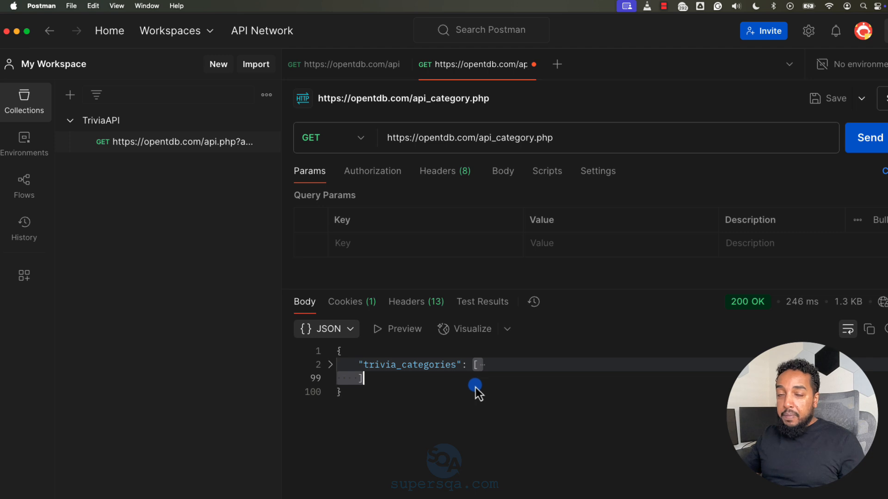
pyautogui.click(334, 365)
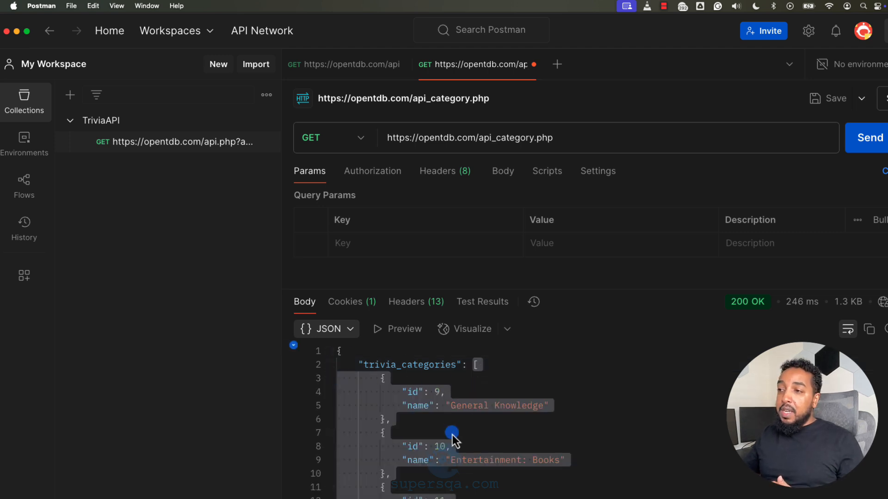
# Step: Examine the ids and names of the categories throughout the trivia_categories array, highlighting individual entertainment categories
pyautogui.scroll(-10, 440, 435)
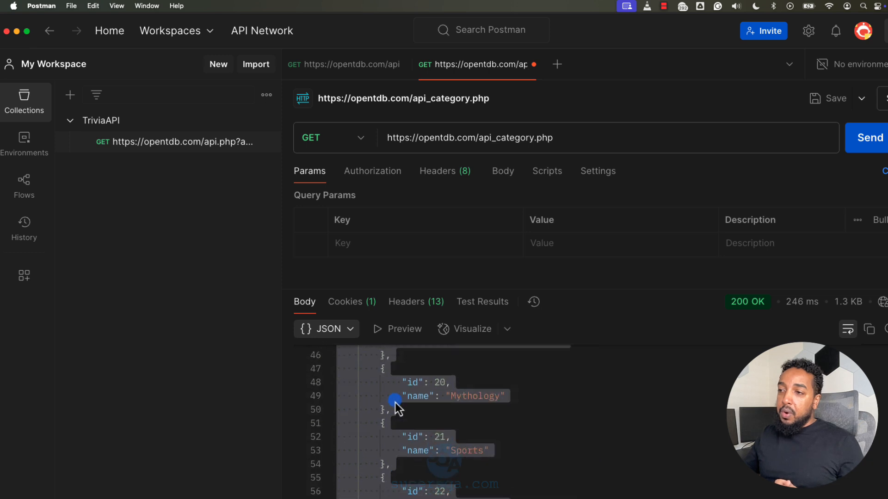
pyautogui.scroll(-10, 396, 403)
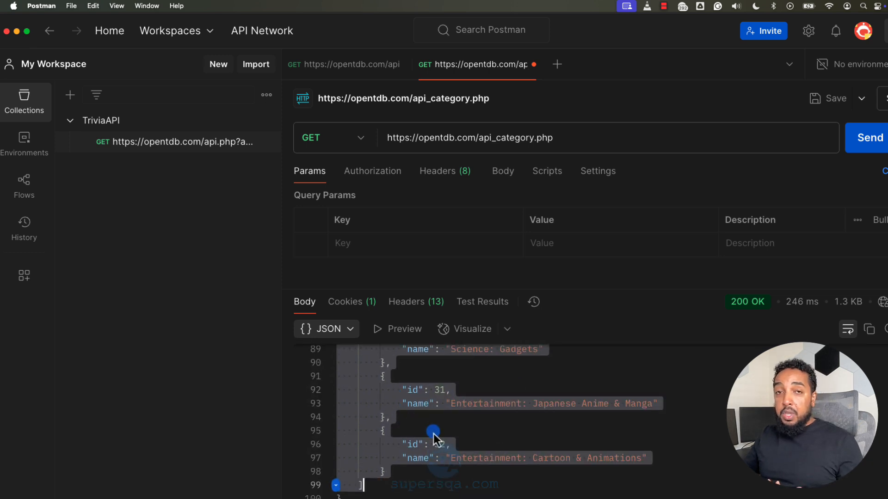
pyautogui.scroll(5, 430, 439)
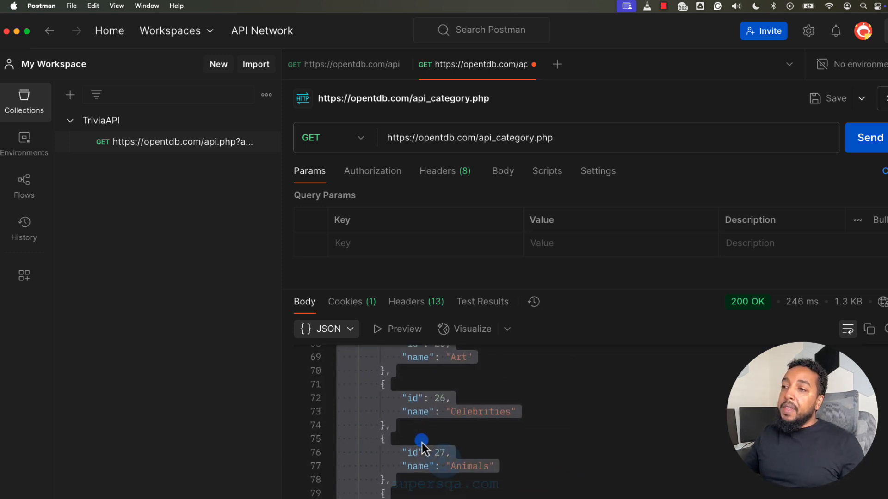
pyautogui.scroll(12, 422, 445)
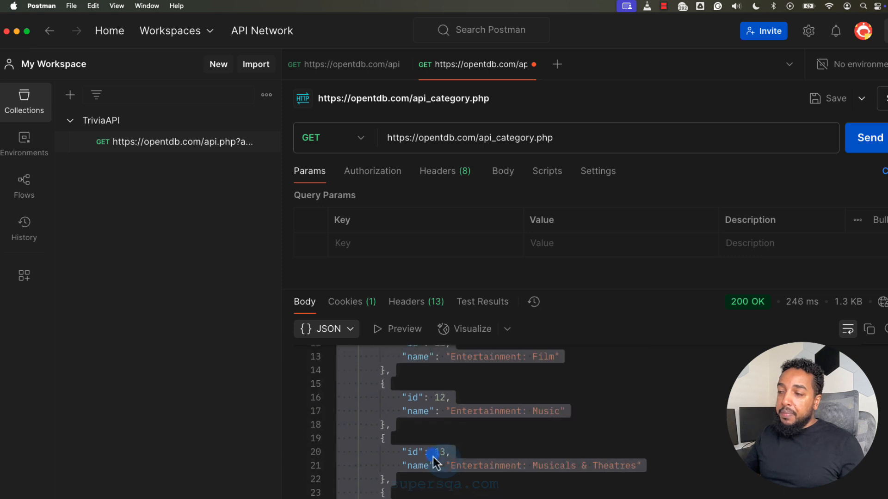
pyautogui.scroll(3, 435, 462)
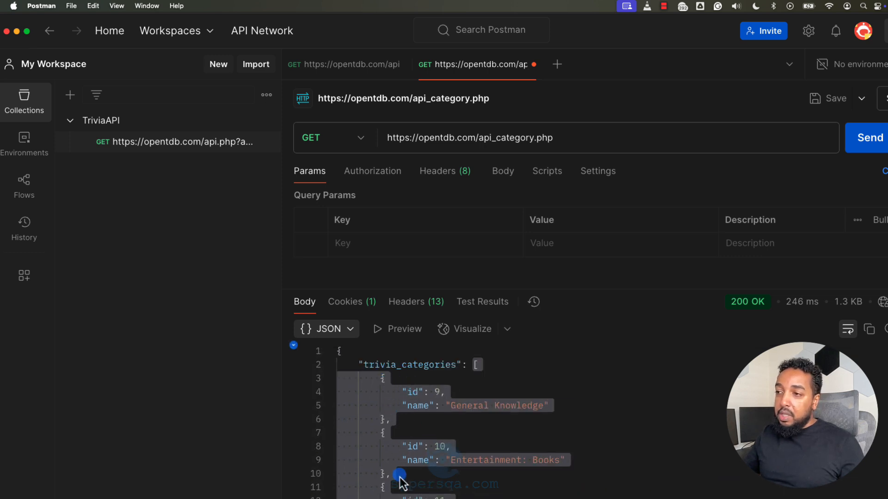
pyautogui.scroll(-2, 530, 442)
pyautogui.click(518, 427)
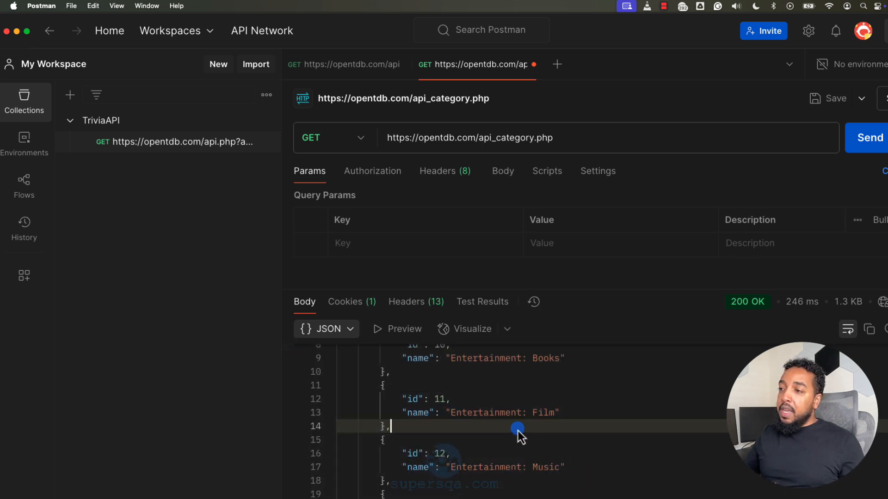
pyautogui.moveTo(519, 415); pyautogui.dragTo(539, 415)
pyautogui.moveTo(511, 468); pyautogui.dragTo(560, 450)
pyautogui.scroll(-3, 539, 466)
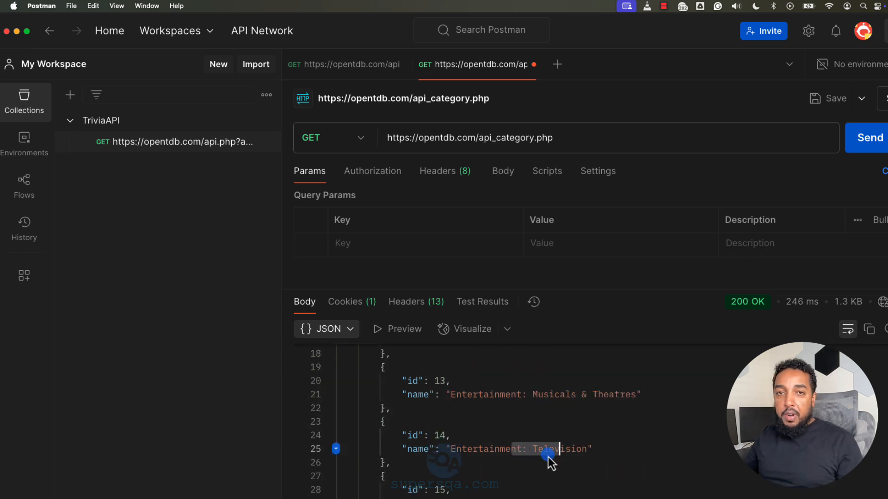
pyautogui.scroll(-3, 518, 456)
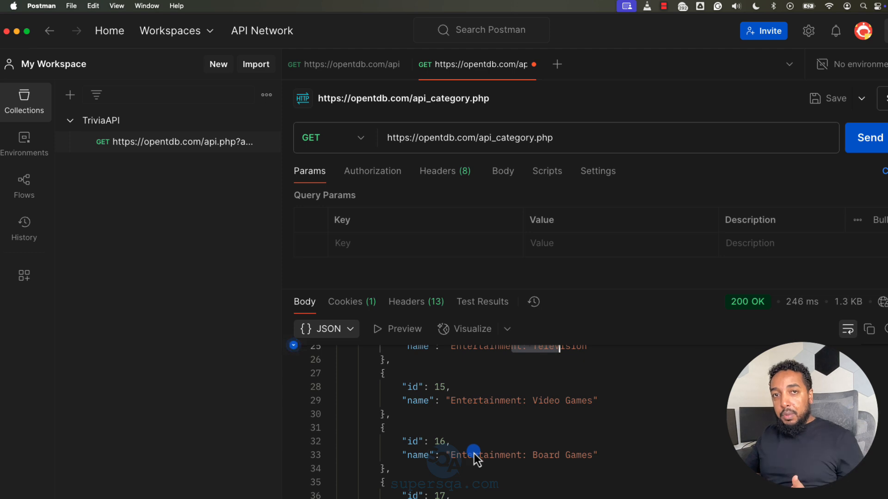
pyautogui.scroll(1, 503, 459)
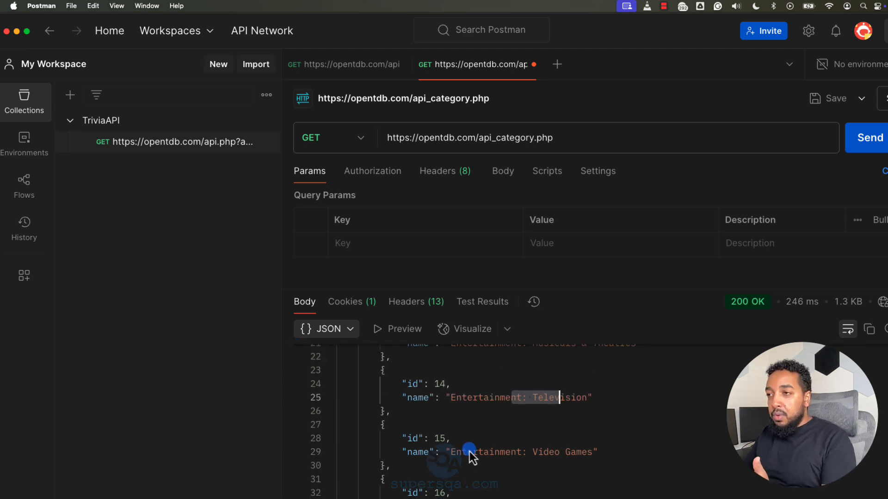
pyautogui.scroll(-9, 470, 451)
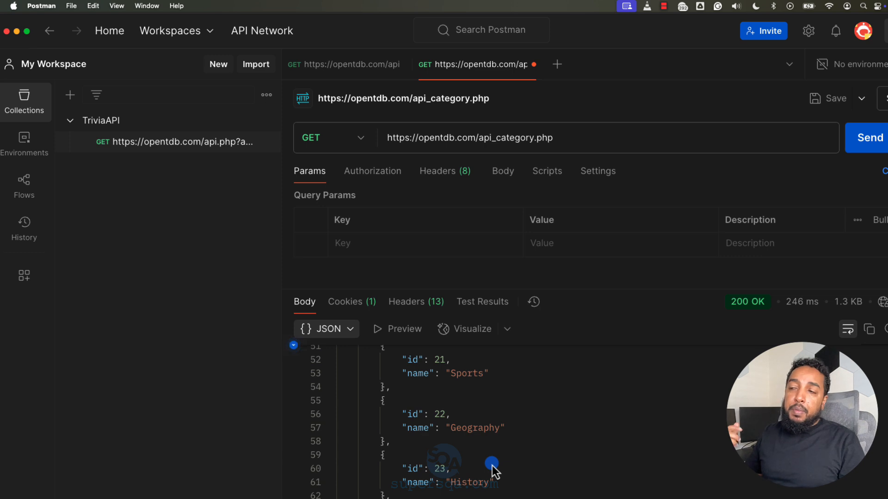
# Step: Save the api_category.php request into the TriviaAPI collection under its existing name
pyautogui.scroll(15, 526, 426)
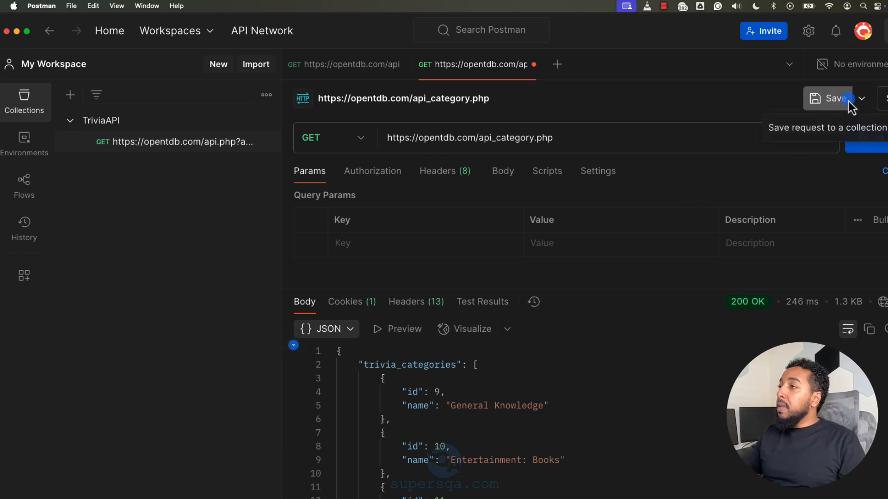
pyautogui.click(861, 98)
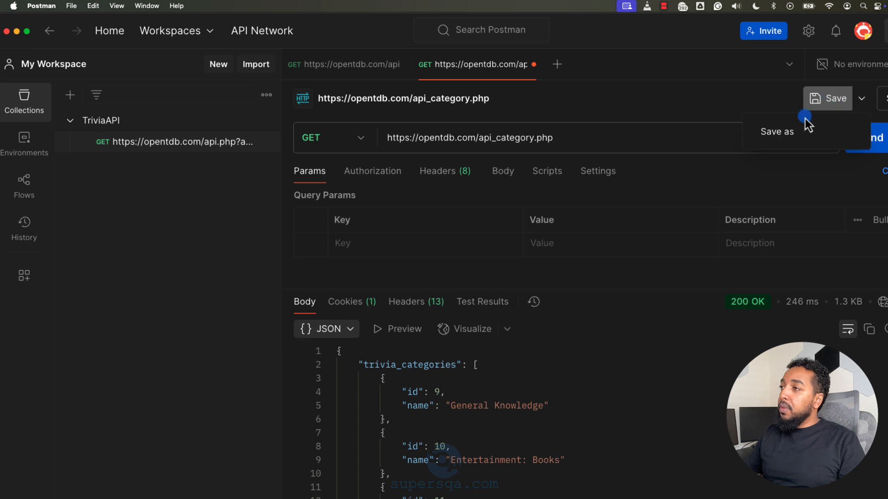
pyautogui.click(772, 135)
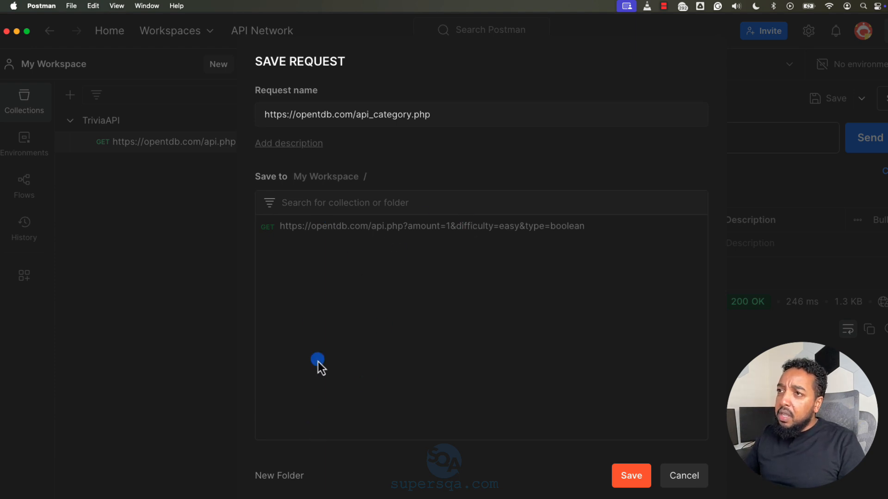
pyautogui.click(309, 179)
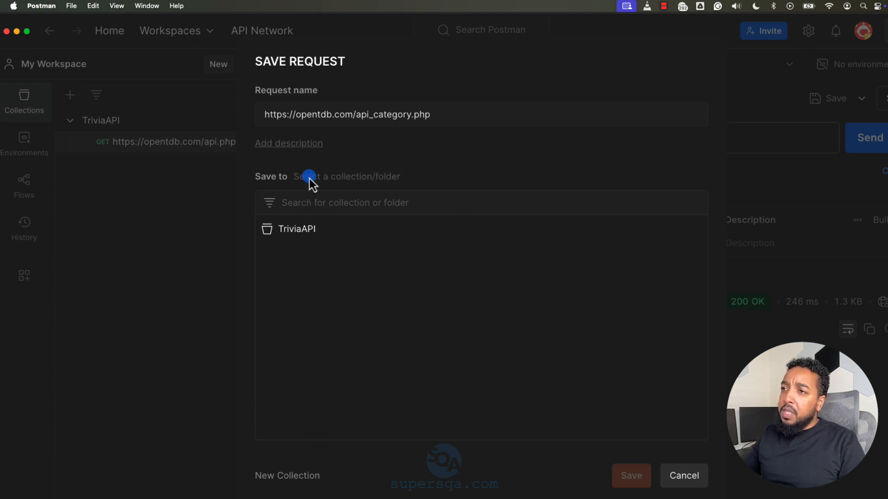
pyautogui.click(292, 230)
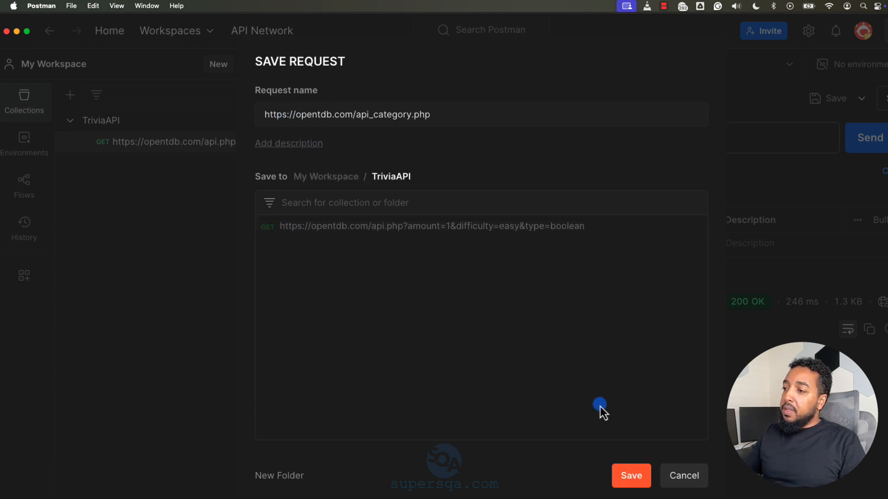
pyautogui.click(632, 477)
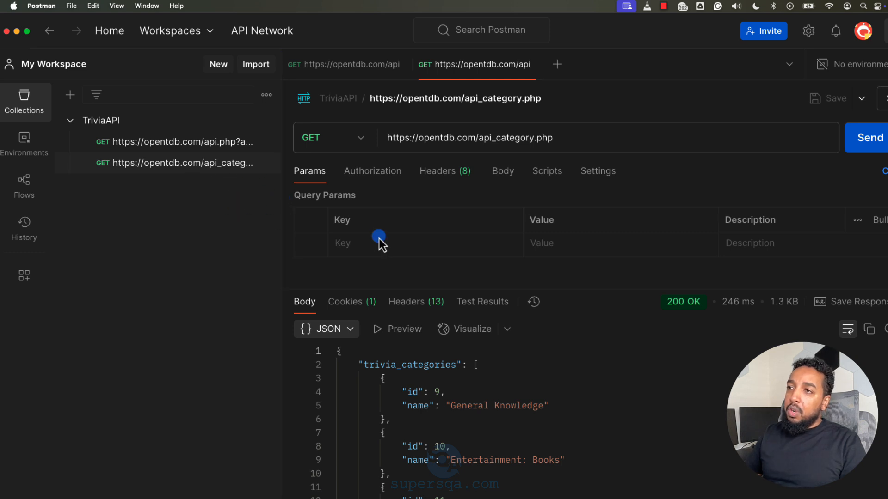
pyautogui.press('super+minus')
pyautogui.press('super+minus')
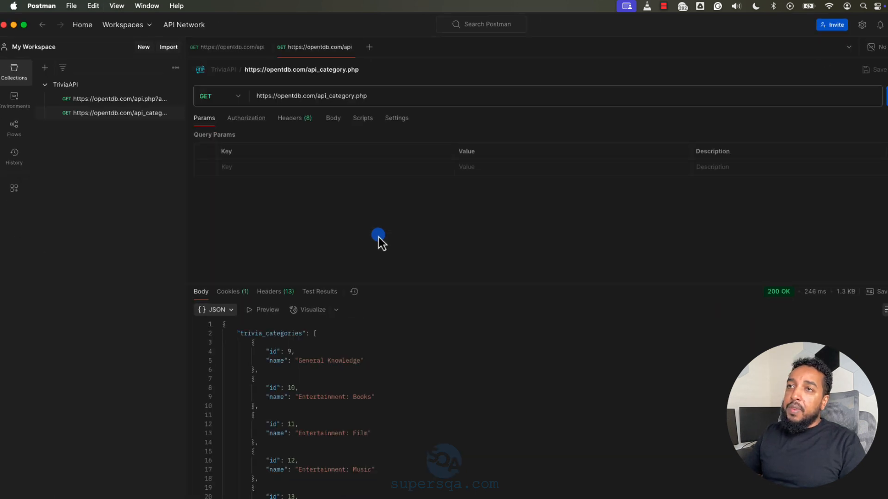
pyautogui.press('super+equal')
pyautogui.press('super+equal')
pyautogui.press('super+equal')
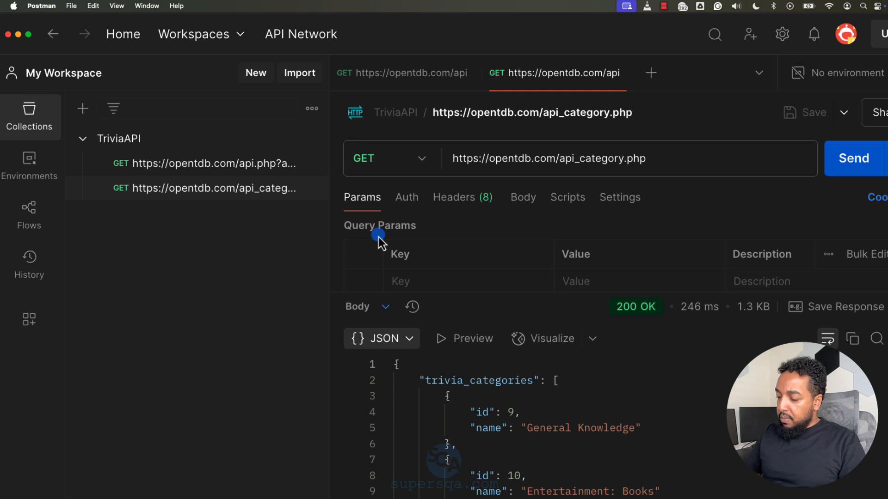
pyautogui.press('super+minus')
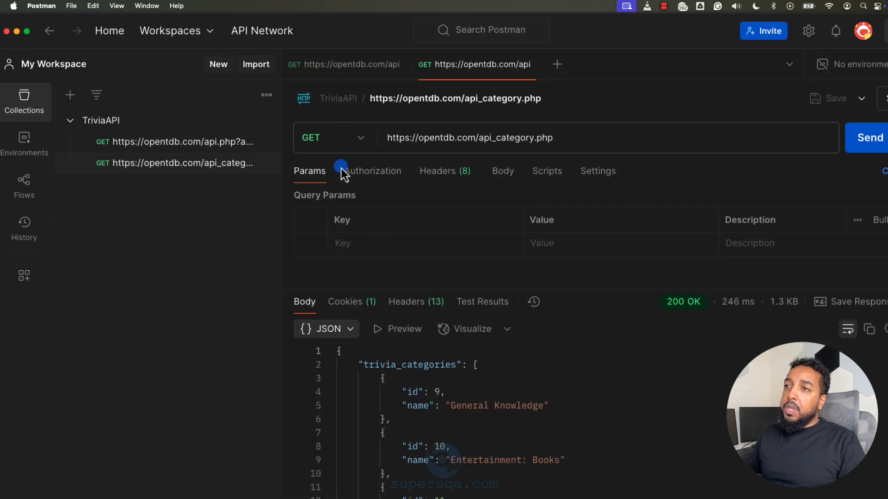
# Step: Rename the saved api.php request in the TriviaAPI collection to "trivia get questions"
pyautogui.click(265, 142)
pyautogui.click(184, 272)
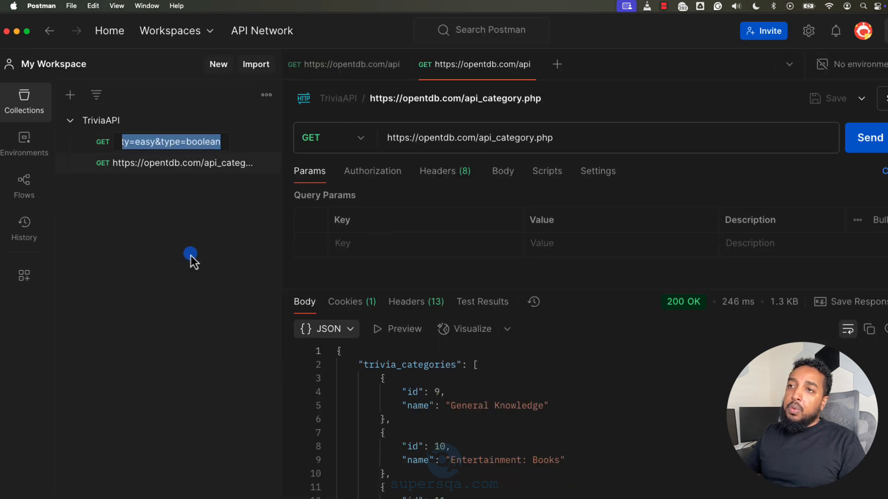
pyautogui.write('trivi')
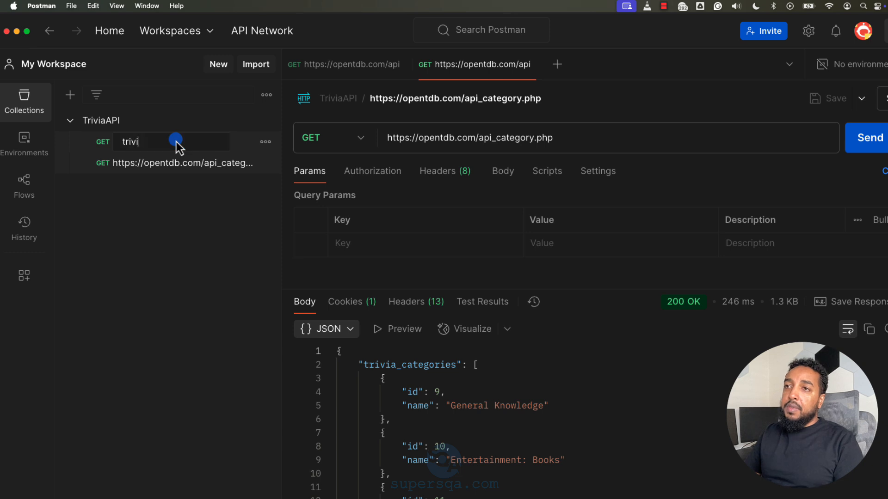
pyautogui.write('a get questions')
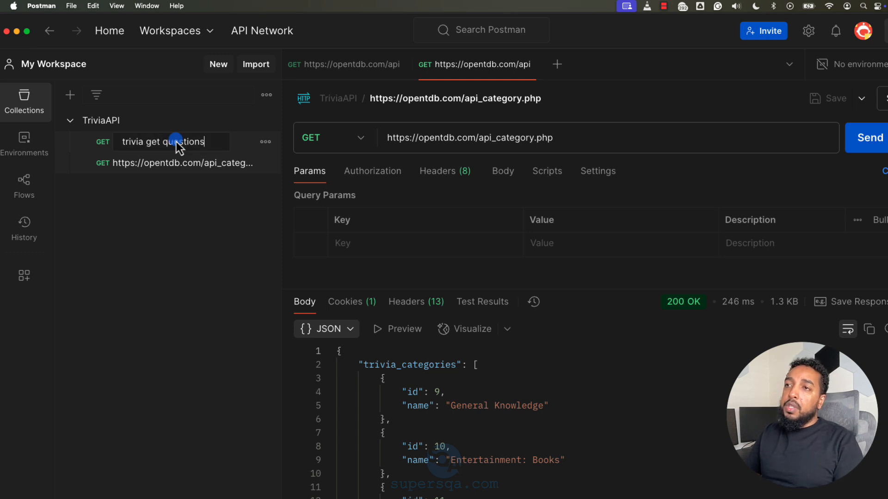
pyautogui.press('Return')
# Step: Rename the saved api_category.php request in the TriviaAPI collection to "trivia get categories"
pyautogui.click(267, 164)
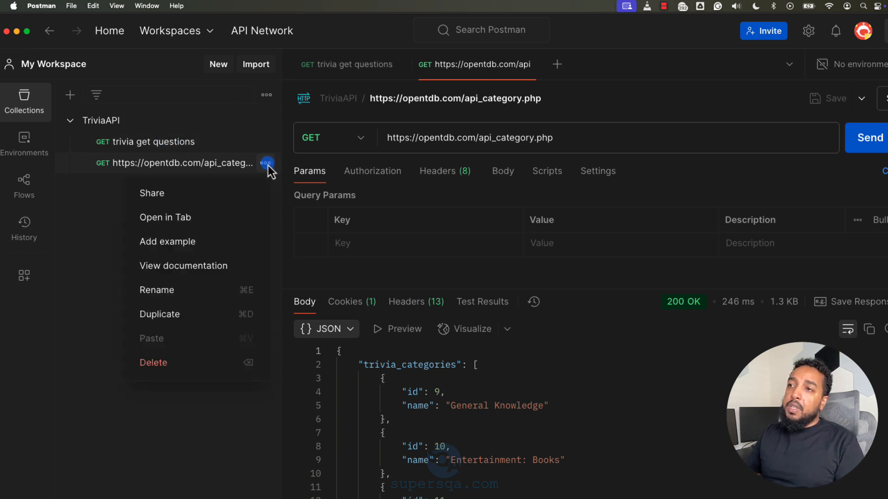
pyautogui.click(168, 288)
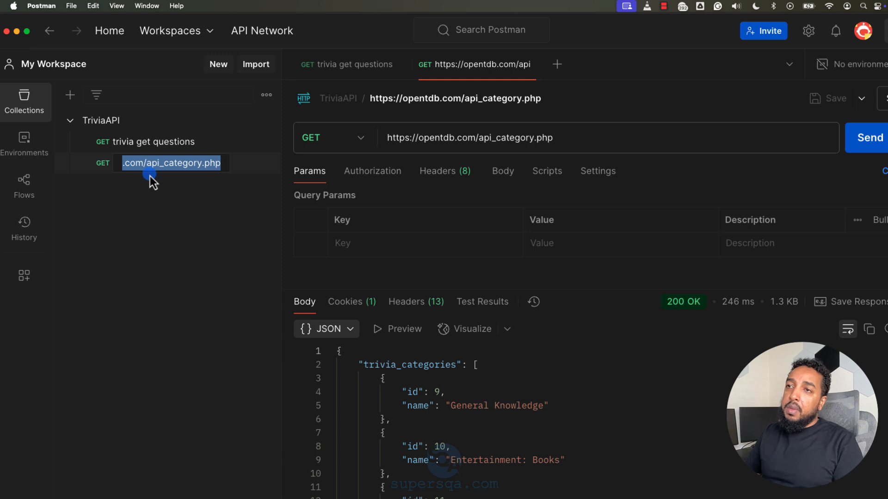
pyautogui.write('trivia')
pyautogui.press('Return')
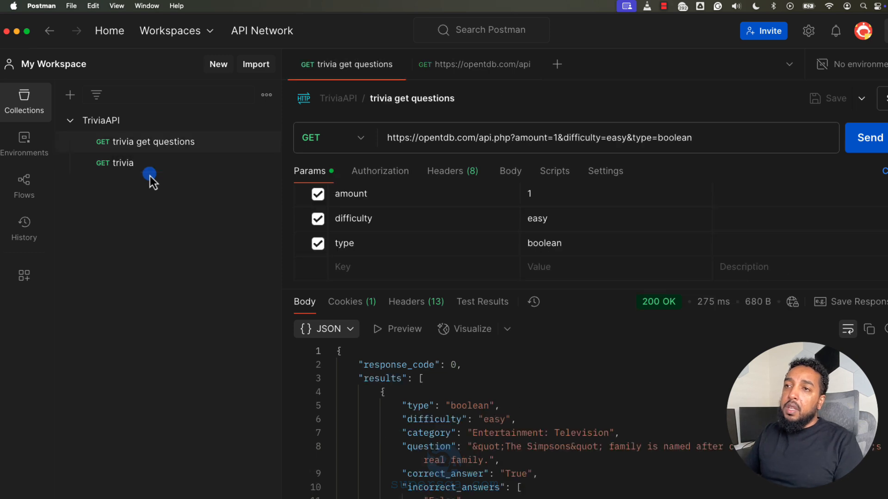
pyautogui.click(266, 164)
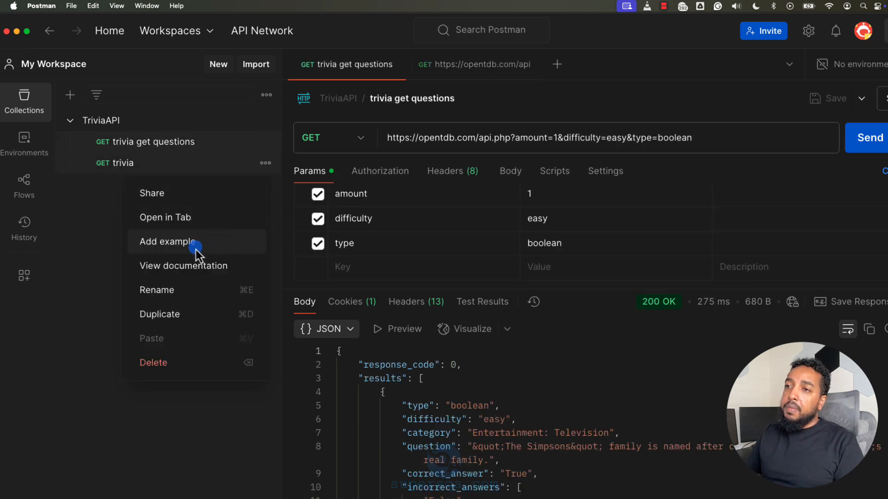
pyautogui.click(159, 292)
pyautogui.click(171, 163)
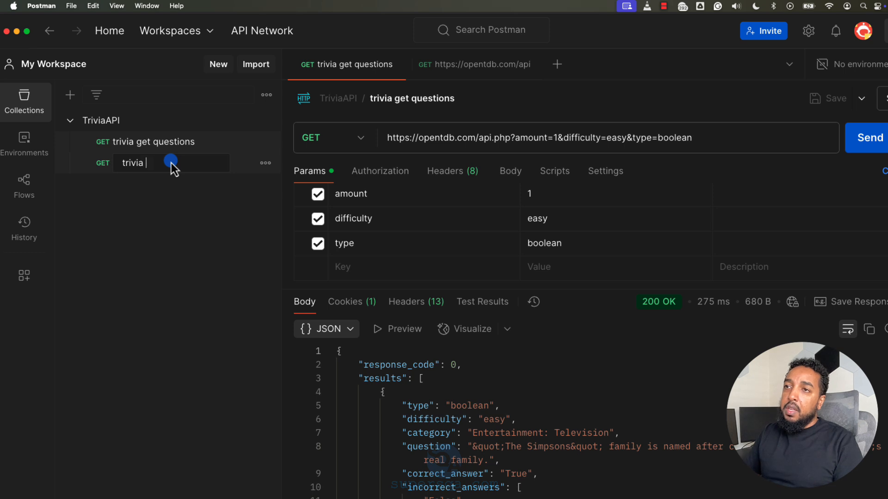
pyautogui.write('get categories')
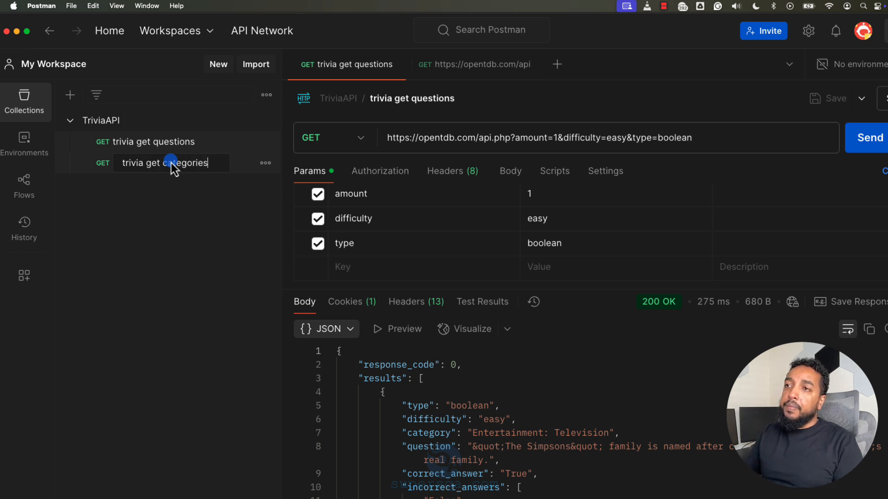
pyautogui.press('Return')
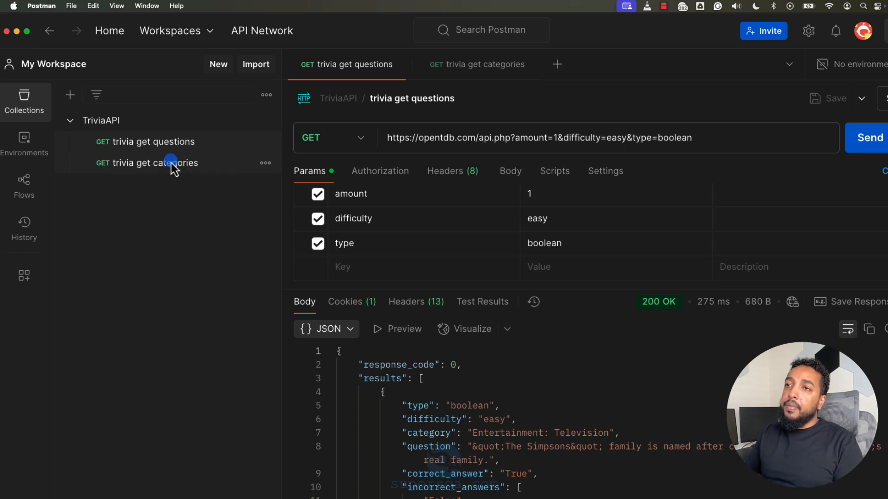
# Step: Hide the collections list, close both open request tabs, and show the list again
pyautogui.click(20, 100)
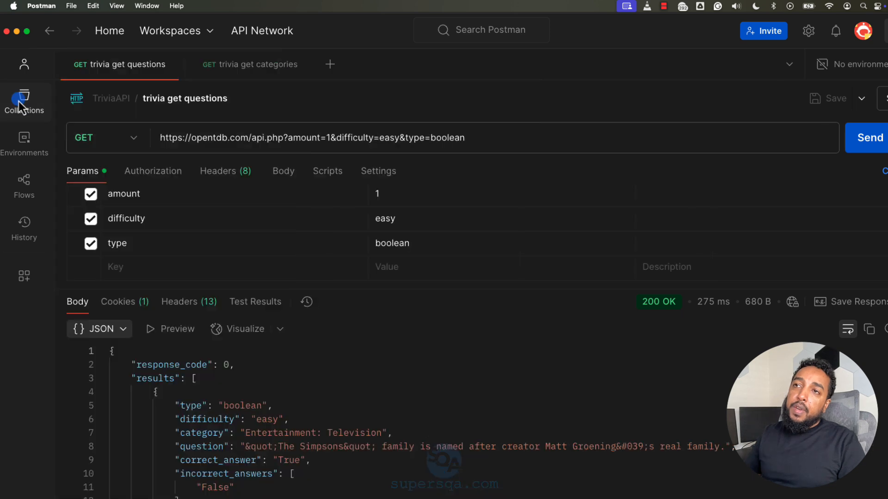
pyautogui.click(297, 65)
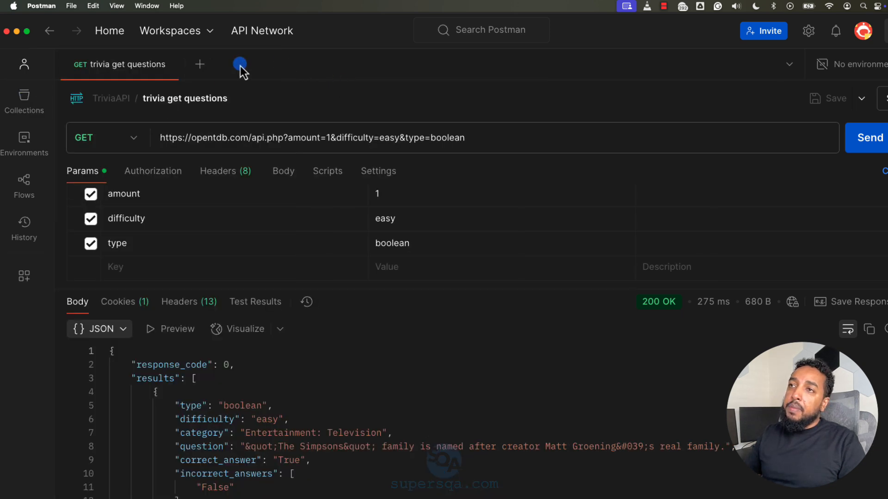
pyautogui.click(170, 66)
pyautogui.click(17, 95)
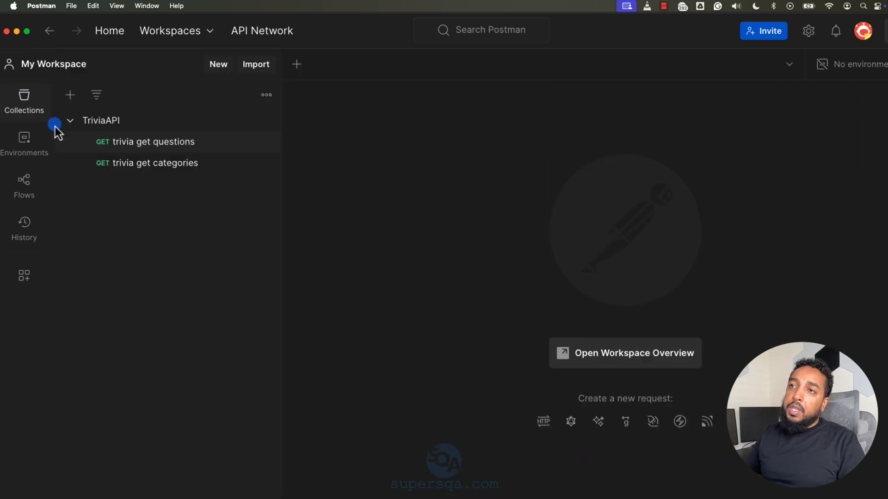
# Step: Open the saved "trivia get questions" request, set its difficulty parameter to hard in the URL, and send it
pyautogui.click(158, 142)
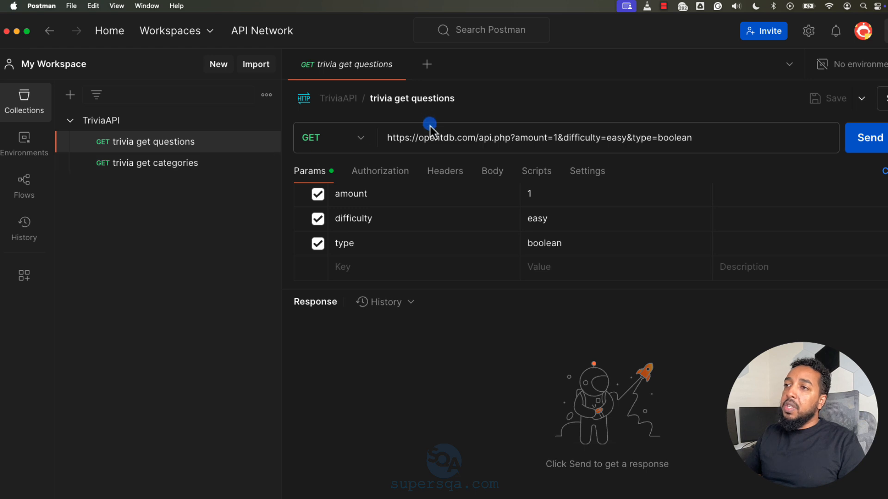
pyautogui.click(623, 142)
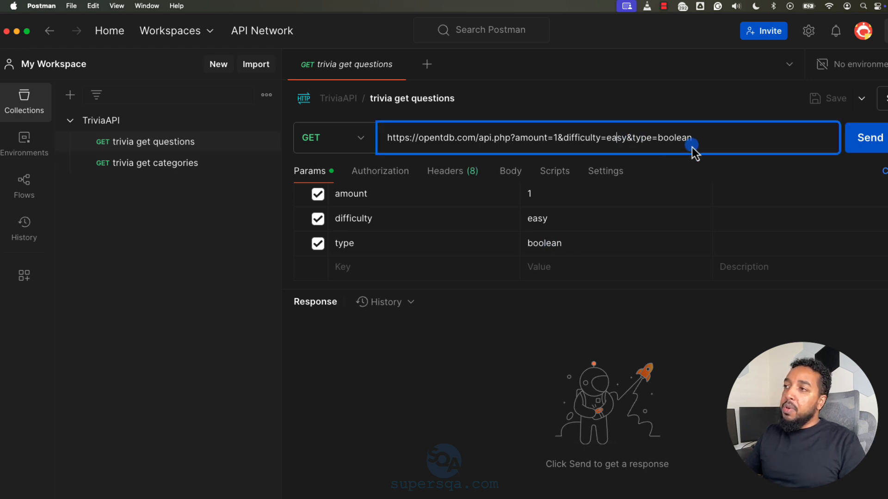
pyautogui.write('hard')
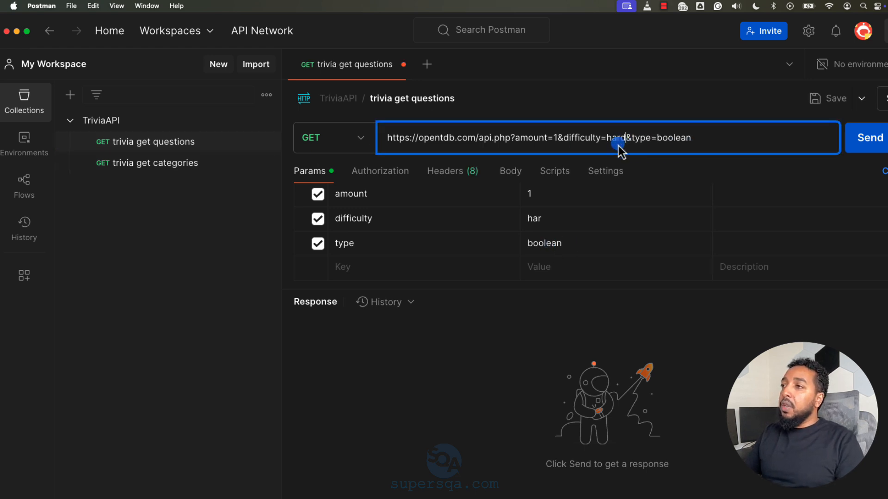
pyautogui.click(854, 145)
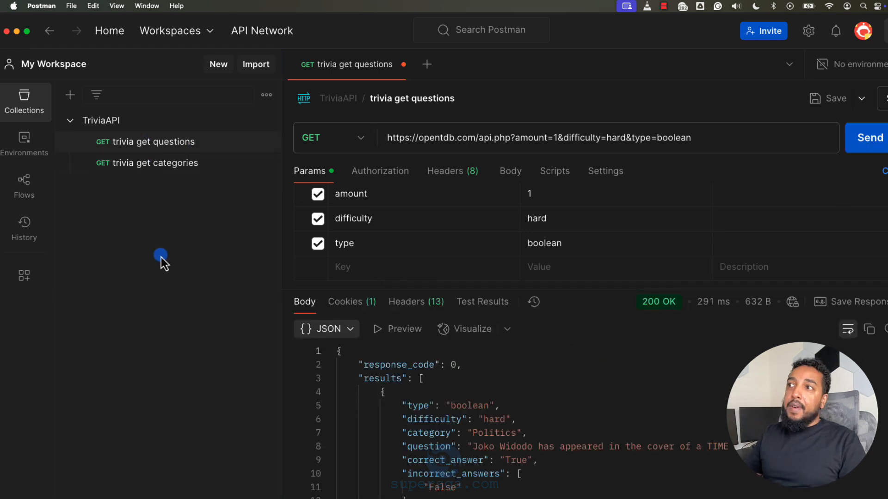
# Step: Save the hard-difficulty request as a separate TriviaAPI request named "trivia get questions - hard"
pyautogui.doubleClick(617, 140)
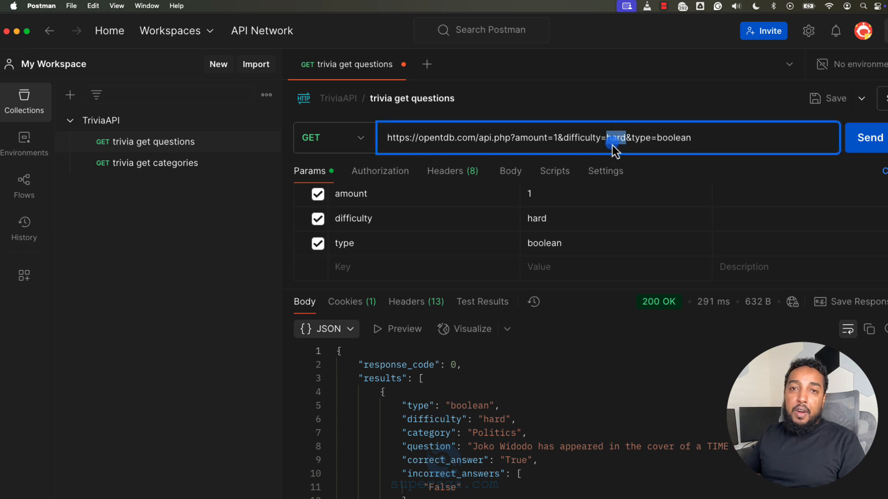
pyautogui.click(863, 100)
pyautogui.click(789, 132)
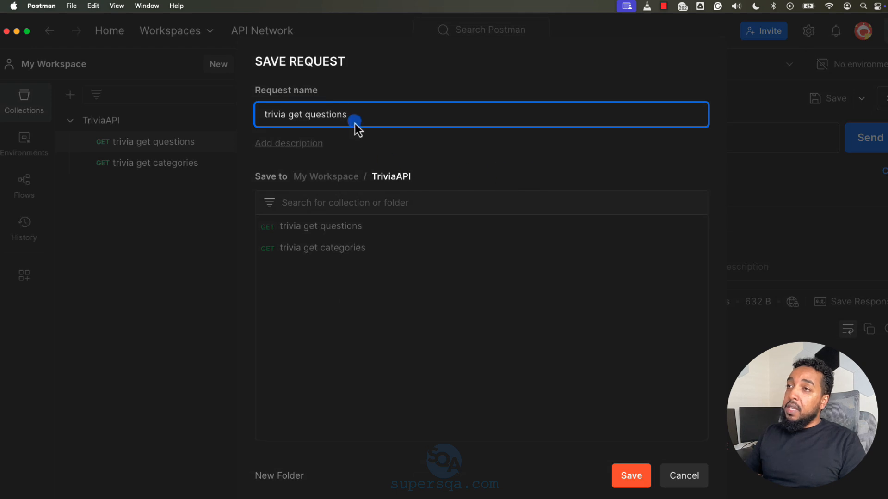
pyautogui.write('- hard')
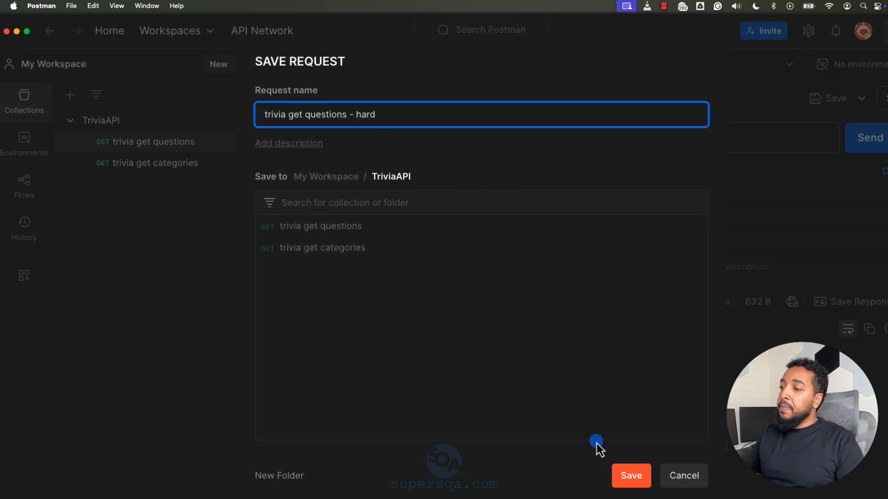
pyautogui.click(630, 476)
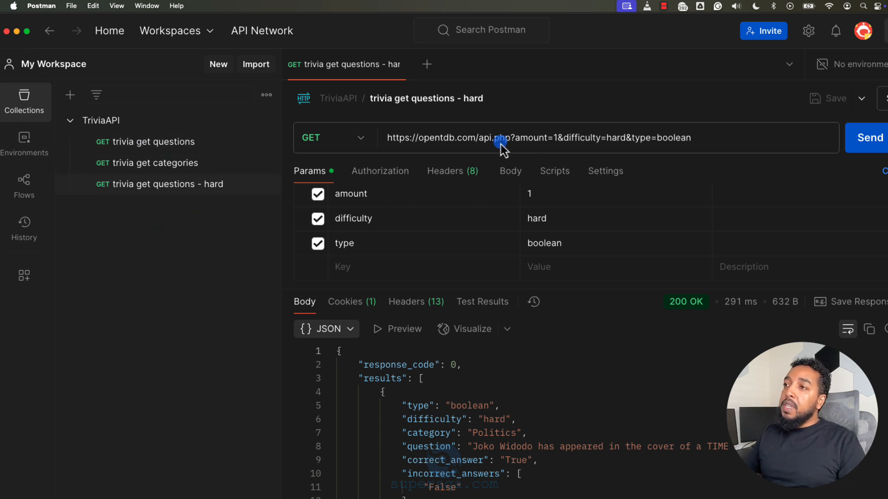
pyautogui.moveTo(475, 139); pyautogui.dragTo(409, 138)
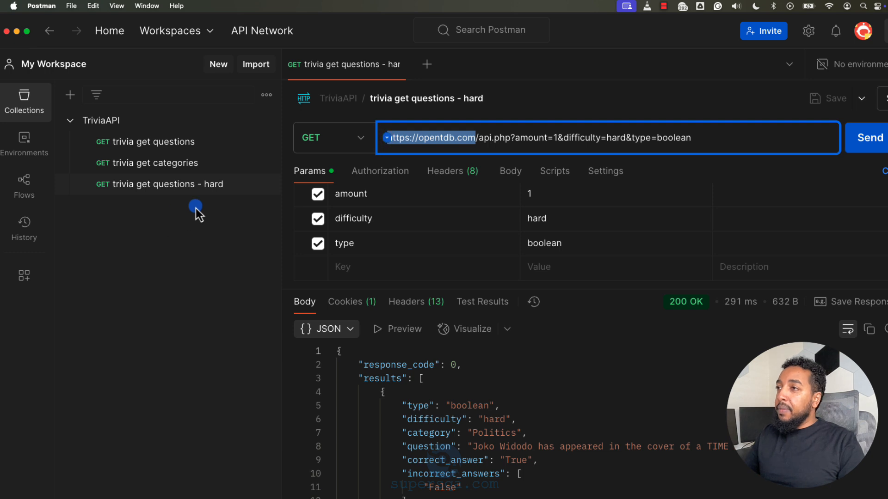
pyautogui.click(476, 140)
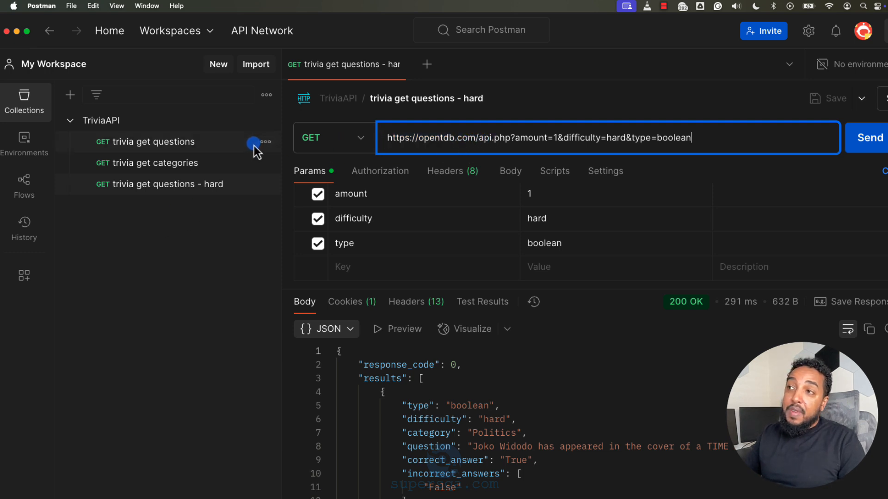
pyautogui.moveTo(470, 142); pyautogui.dragTo(360, 152)
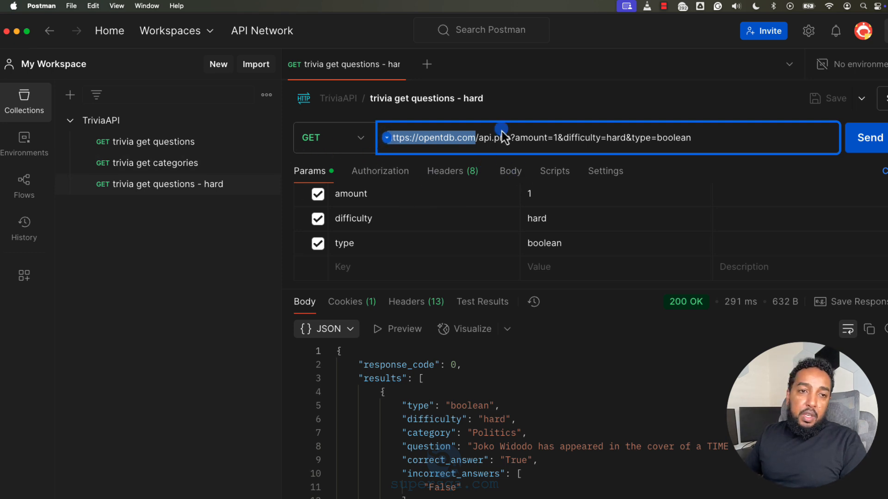
# Step: Copy the Category Question Count Lookup URL from the Open Trivia DB documentation in Chrome into a new Postman request and highlight its CATEGORY_ID_HERE placeholder
pyautogui.press('super+Tab')
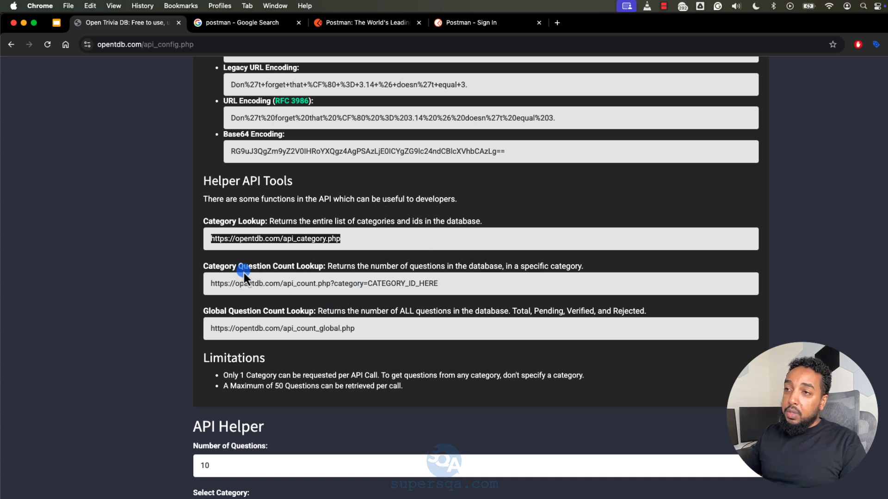
pyautogui.click(297, 288)
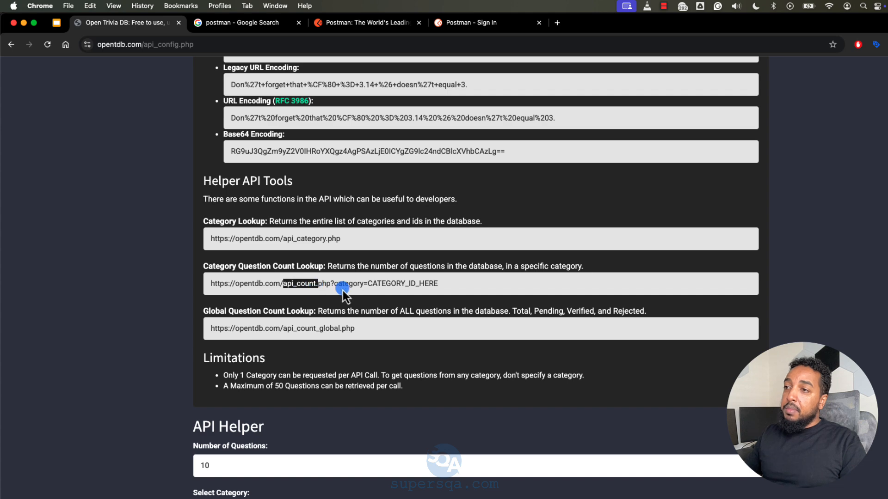
pyautogui.moveTo(335, 288); pyautogui.dragTo(256, 278)
pyautogui.press('super+c')
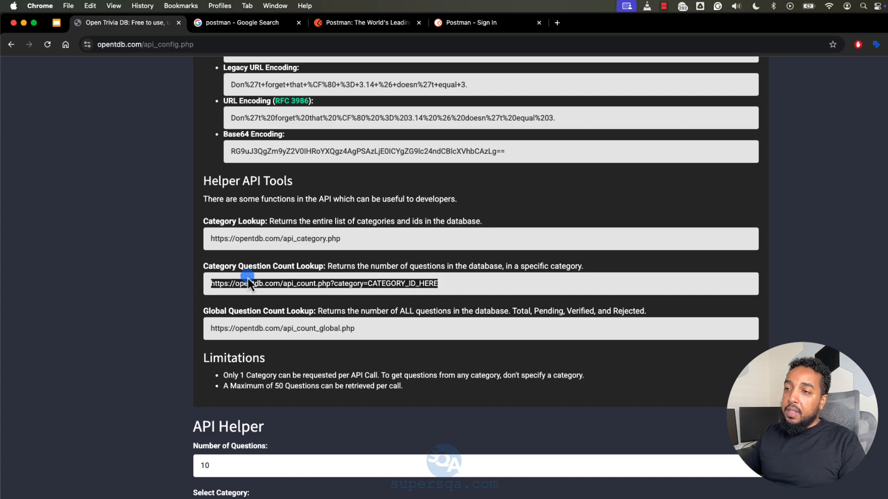
pyautogui.press('super+Tab')
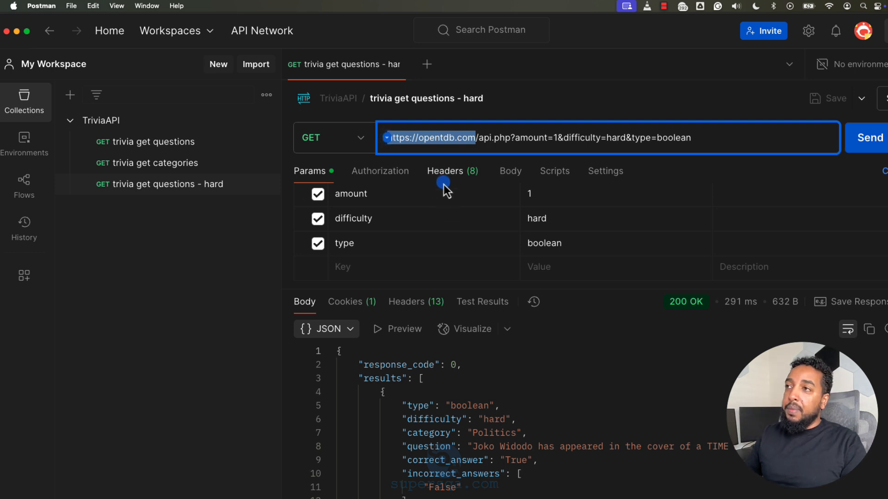
pyautogui.click(427, 65)
pyautogui.press('super+v')
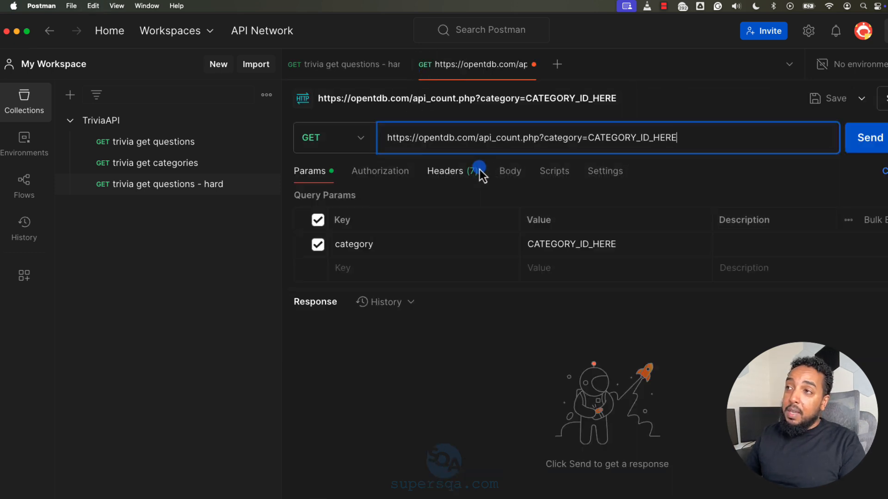
pyautogui.doubleClick(602, 140)
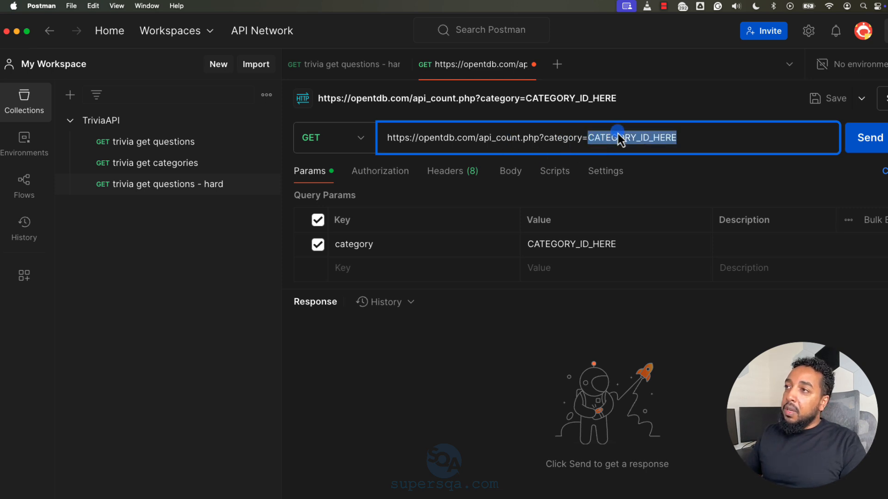
# Step: Open the saved "trivia get categories" request from the TriviaAPI collection and send it
pyautogui.click(233, 154)
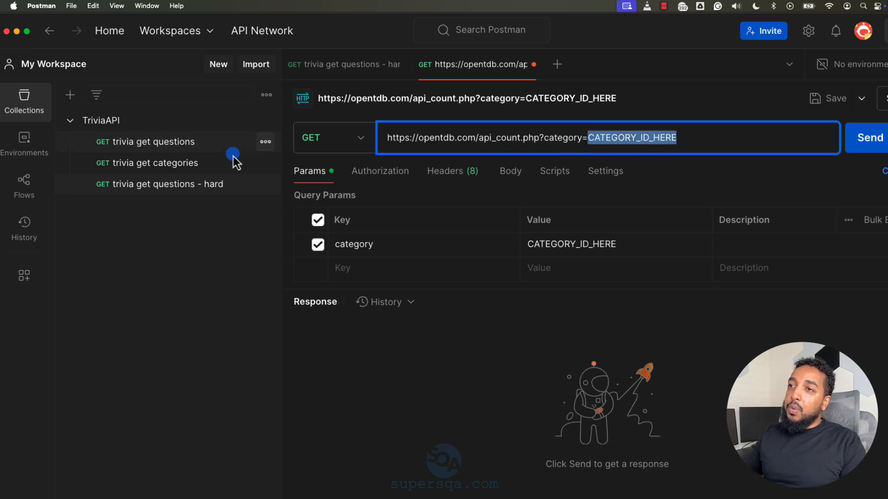
pyautogui.click(166, 165)
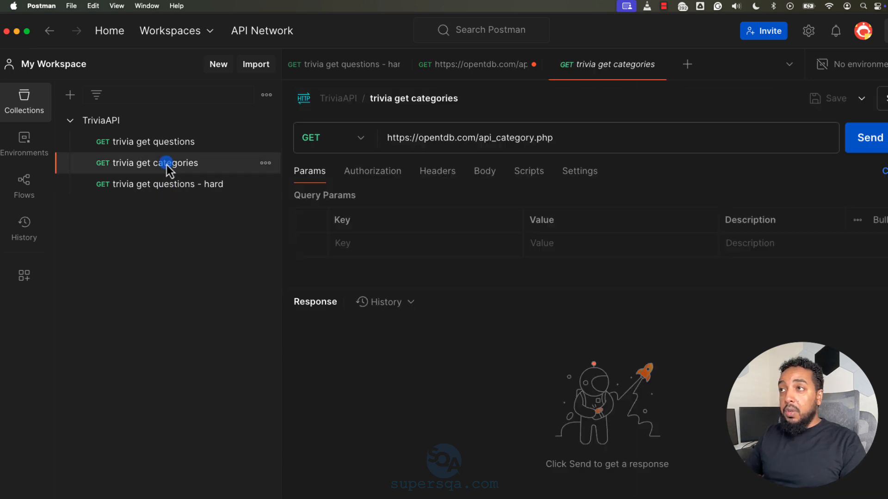
pyautogui.click(433, 165)
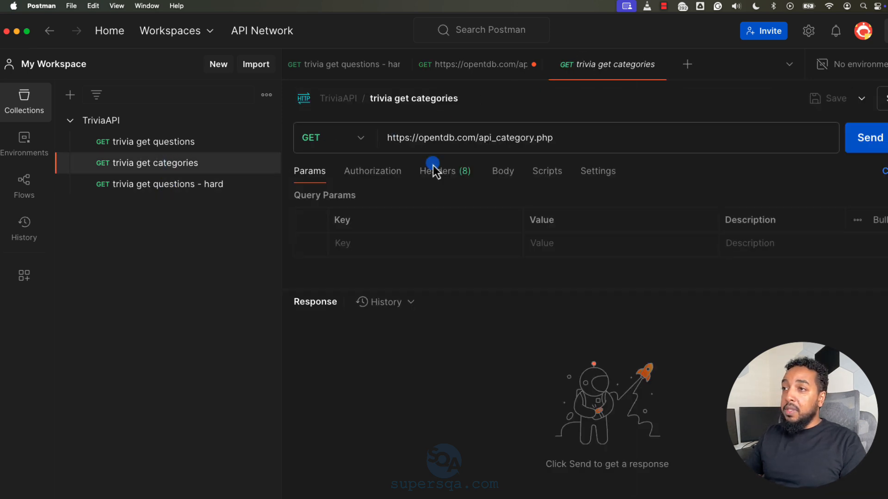
pyautogui.click(865, 138)
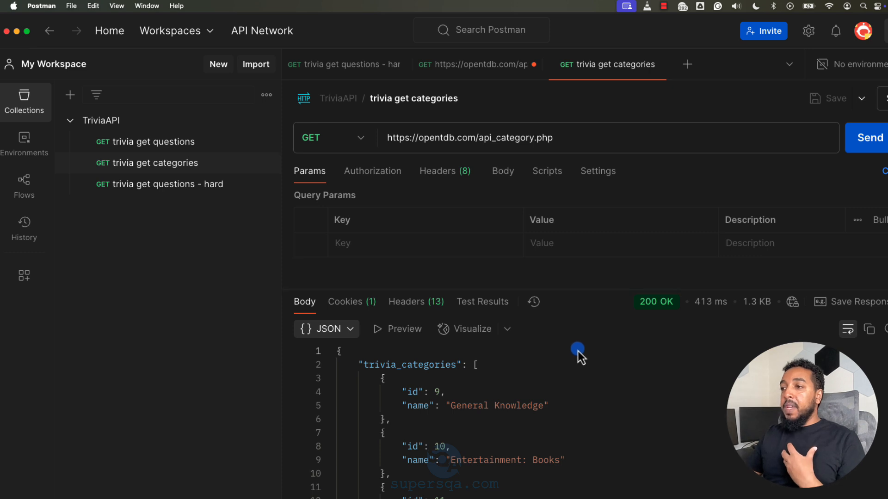
# Step: Find the "Entertainment: Board Games" category in the response and highlight its ID
pyautogui.scroll(-3, 571, 360)
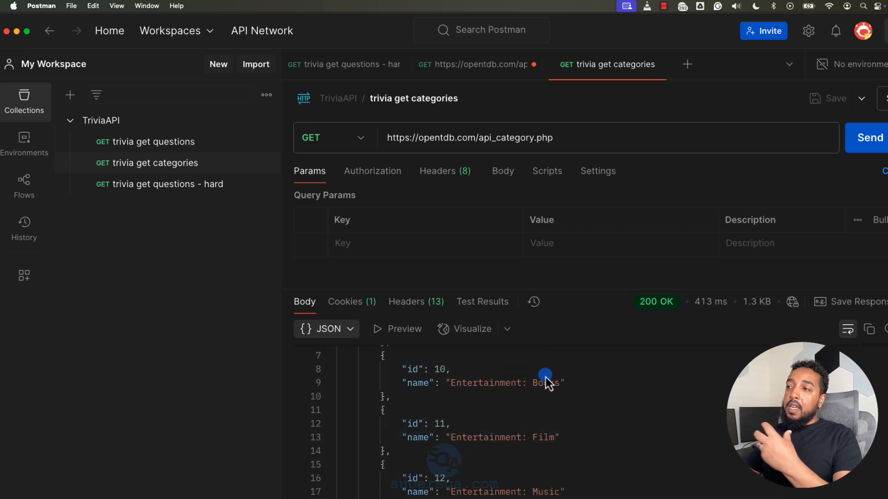
pyautogui.scroll(-2, 582, 388)
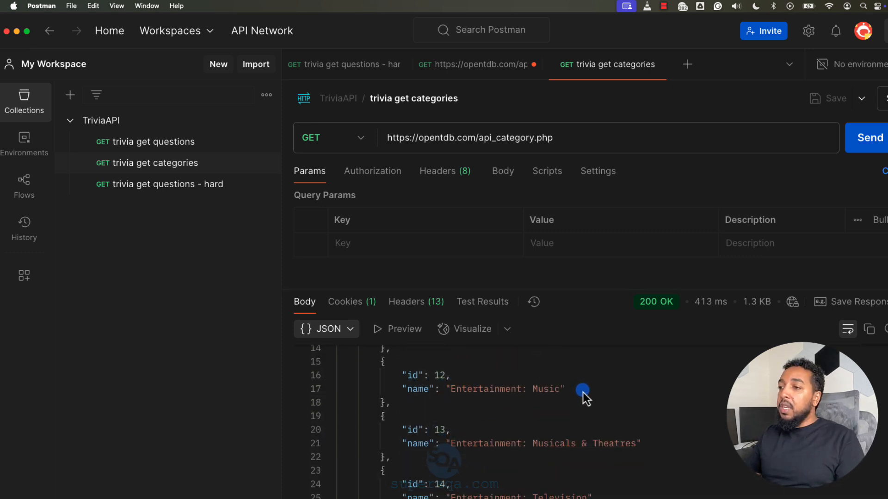
pyautogui.scroll(-5, 585, 414)
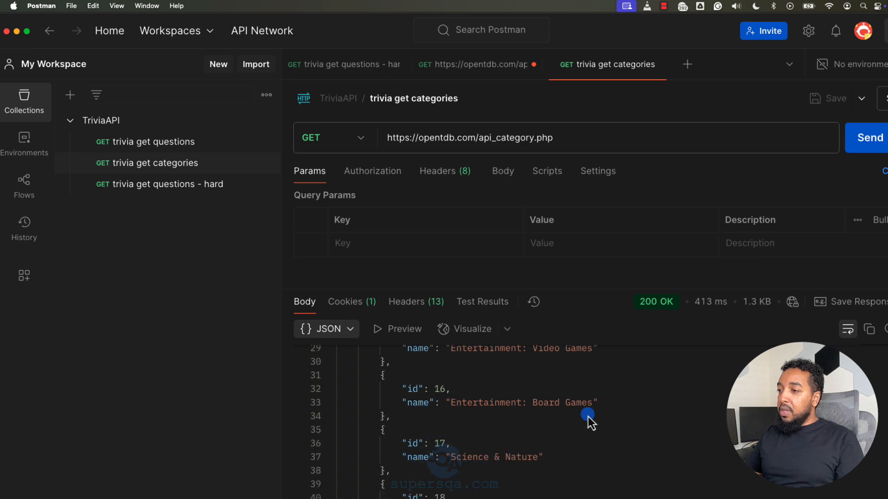
pyautogui.moveTo(540, 407); pyautogui.dragTo(603, 401)
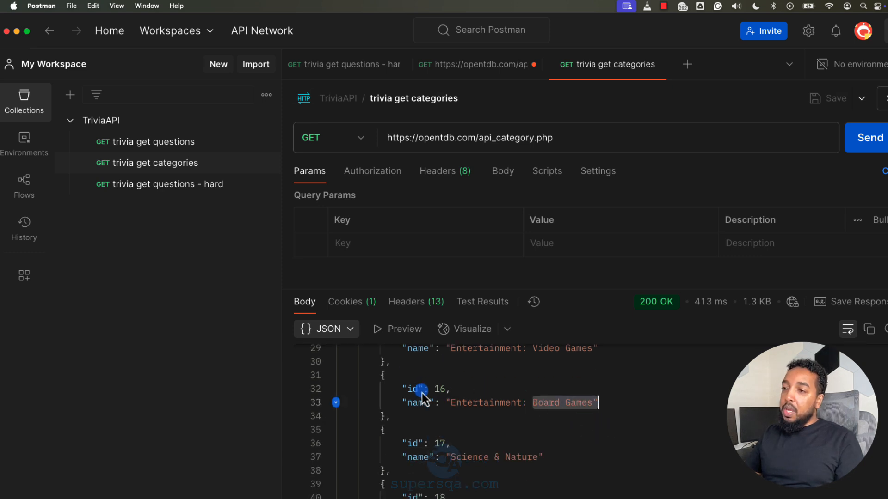
pyautogui.doubleClick(440, 389)
# Step: Return to the unsaved api_count.php request, set its category parameter to 16 in the URL, and send it
pyautogui.click(474, 65)
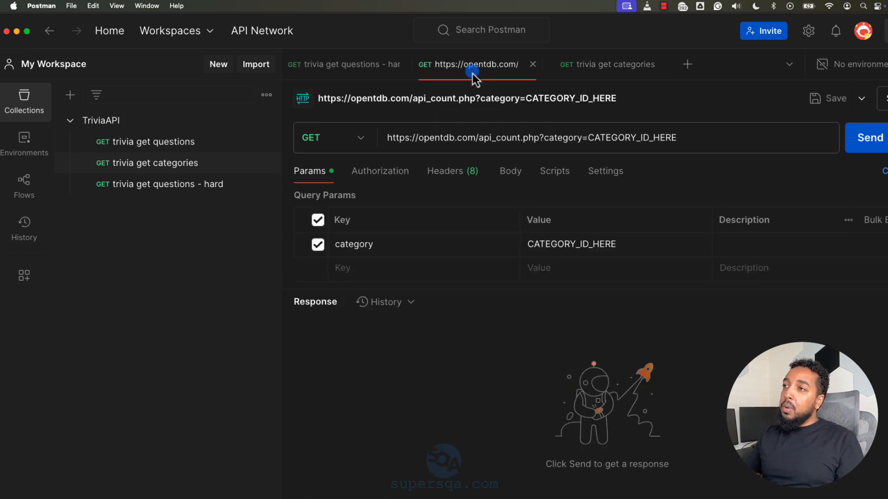
pyautogui.doubleClick(629, 142)
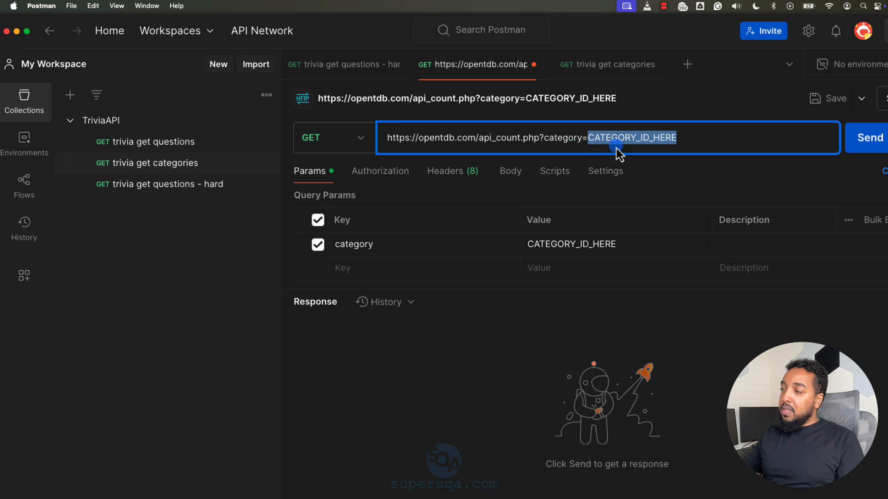
pyautogui.write('16')
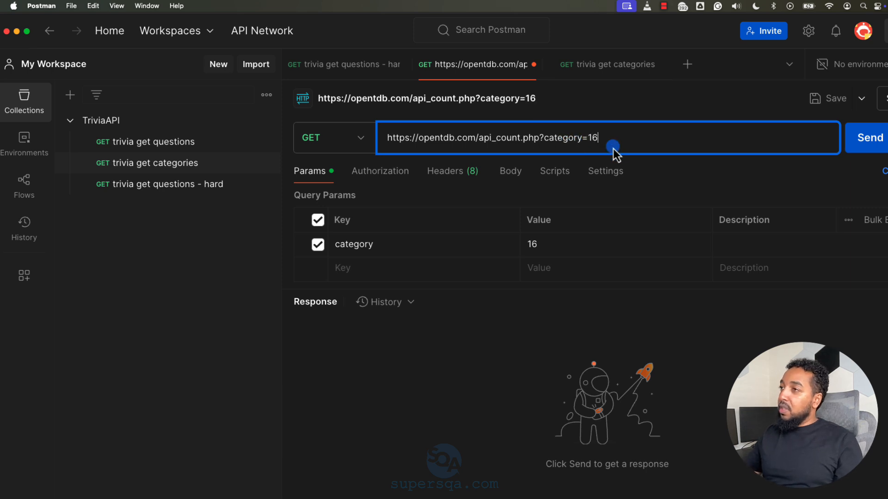
pyautogui.click(883, 142)
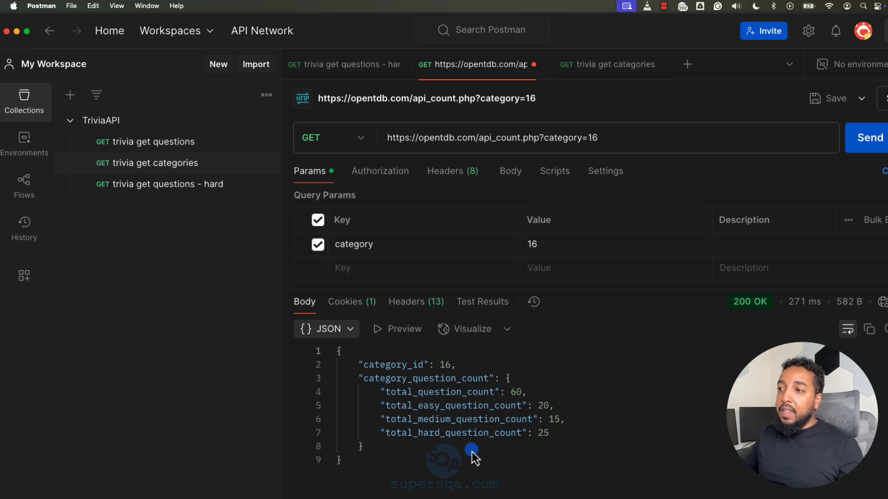
# Step: Examine the category ID and question counts in the response, and highlight the category value in the request URL
pyautogui.moveTo(409, 368); pyautogui.dragTo(433, 368)
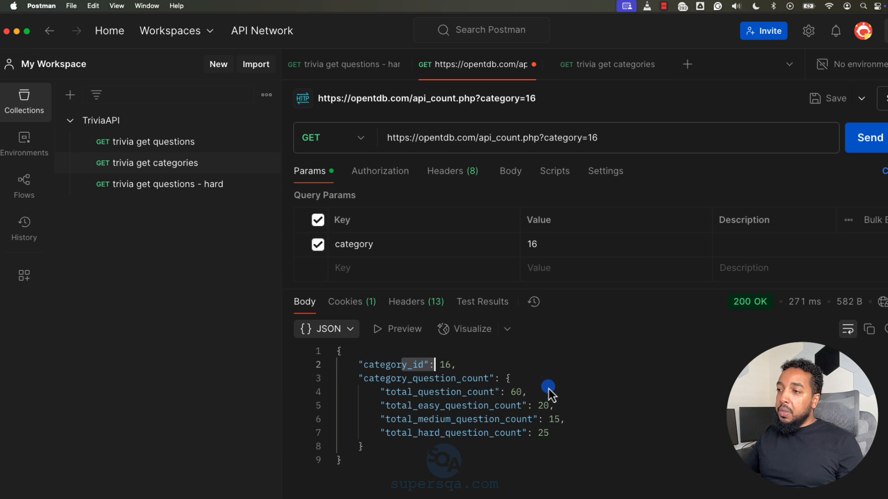
pyautogui.moveTo(450, 397); pyautogui.dragTo(480, 437)
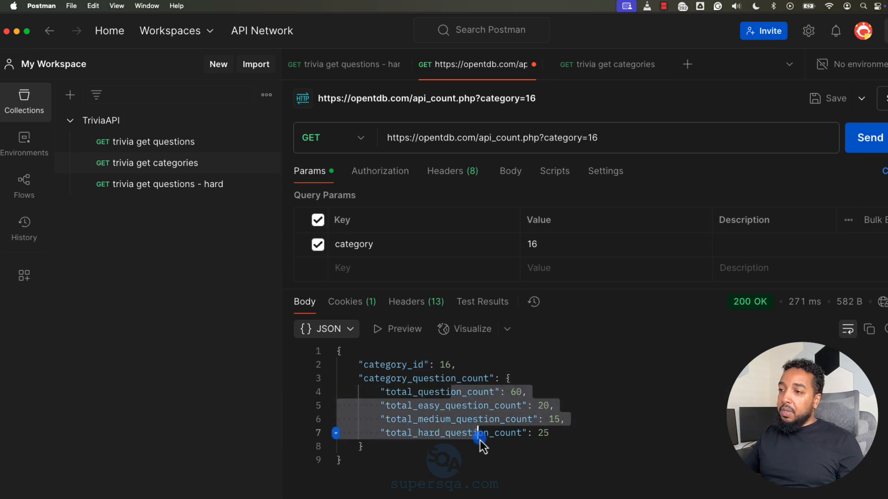
pyautogui.click(436, 395)
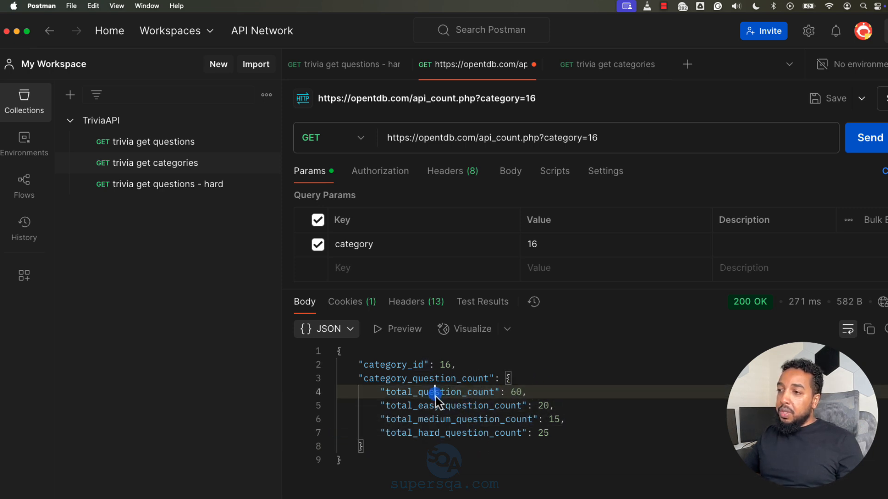
pyautogui.doubleClick(518, 393)
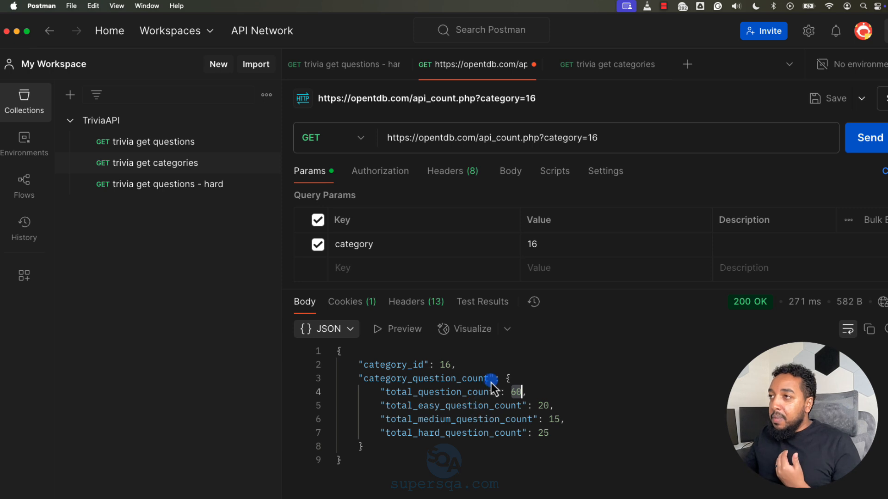
pyautogui.click(601, 139)
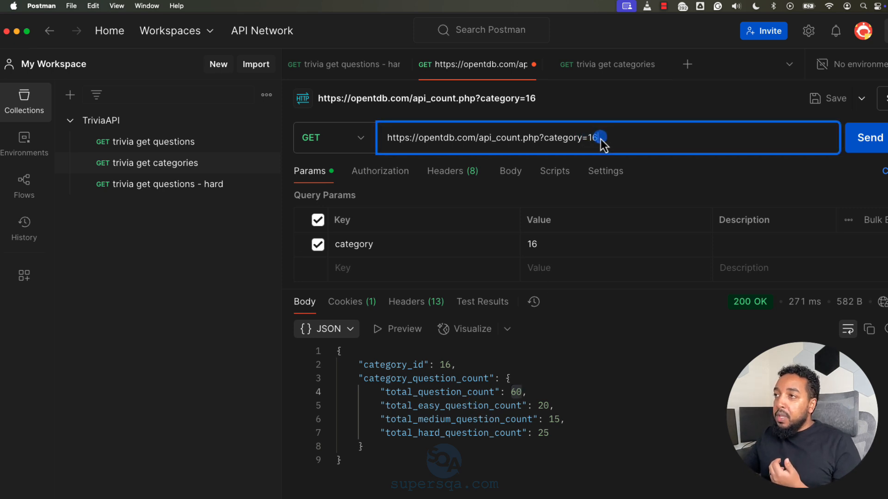
pyautogui.click(558, 139)
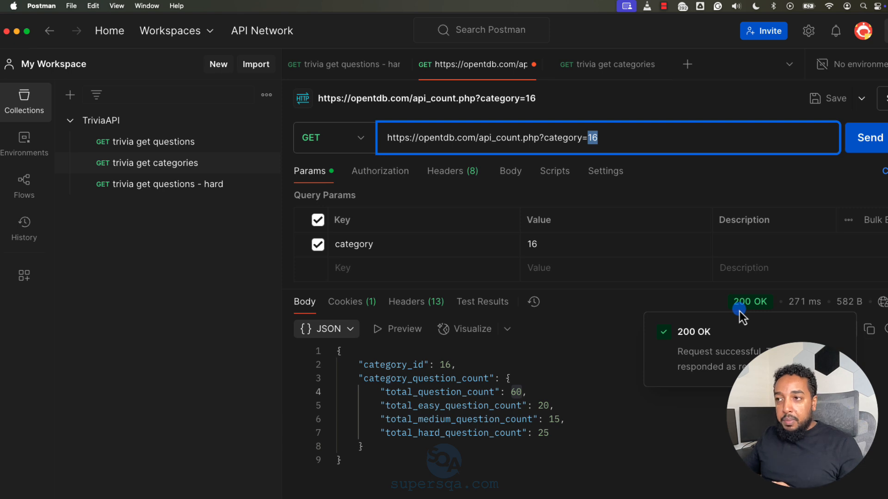
# Step: Highlight the whole JSON response, collapse category_question_count to inspect the two top-level keys, and expand it again
pyautogui.click(345, 458)
pyautogui.moveTo(345, 456); pyautogui.dragTo(337, 356)
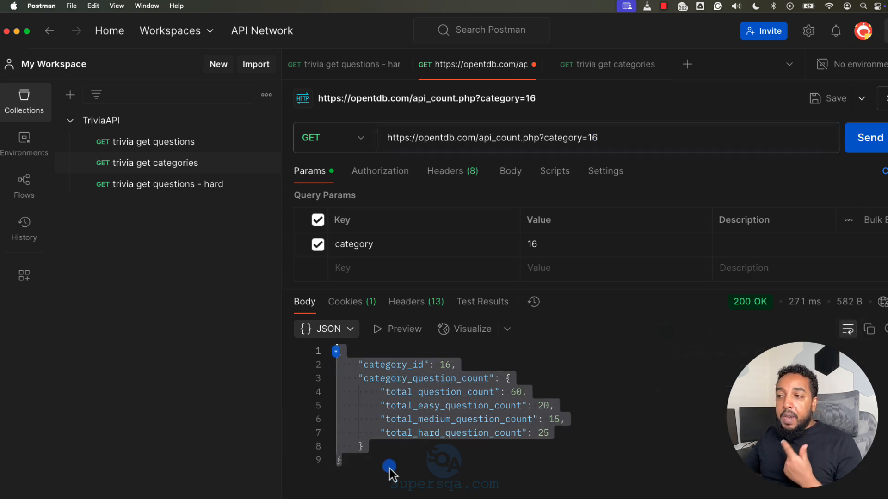
pyautogui.click(401, 393)
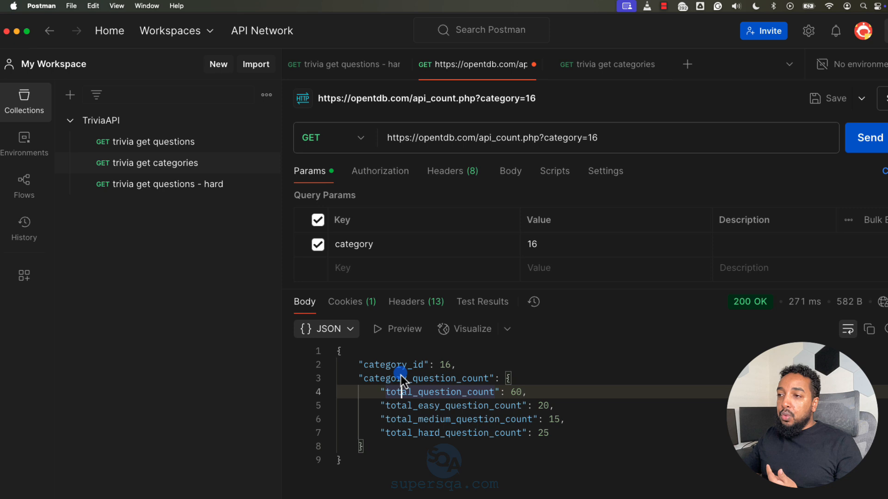
pyautogui.click(330, 379)
pyautogui.moveTo(374, 365); pyautogui.dragTo(425, 369)
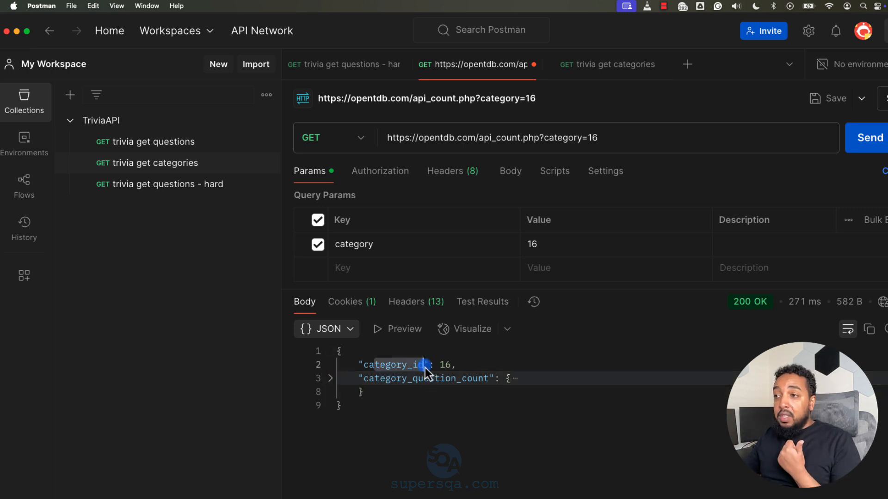
pyautogui.doubleClick(445, 365)
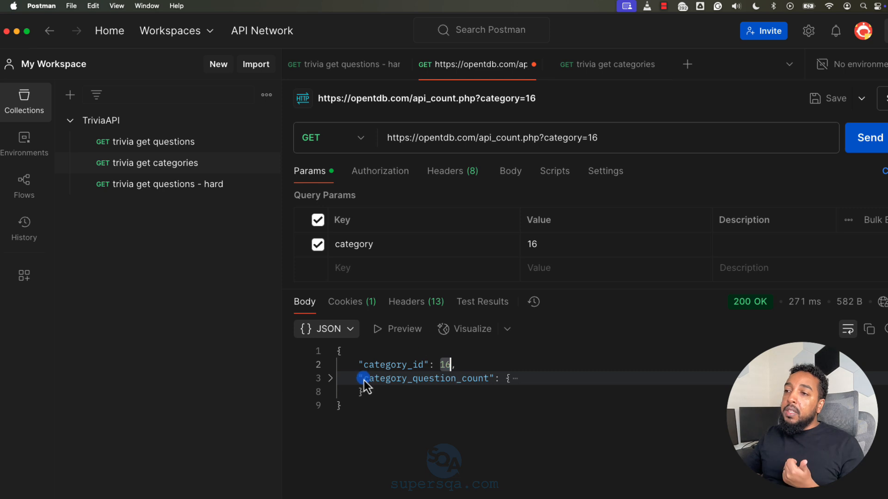
pyautogui.moveTo(363, 380); pyautogui.dragTo(490, 384)
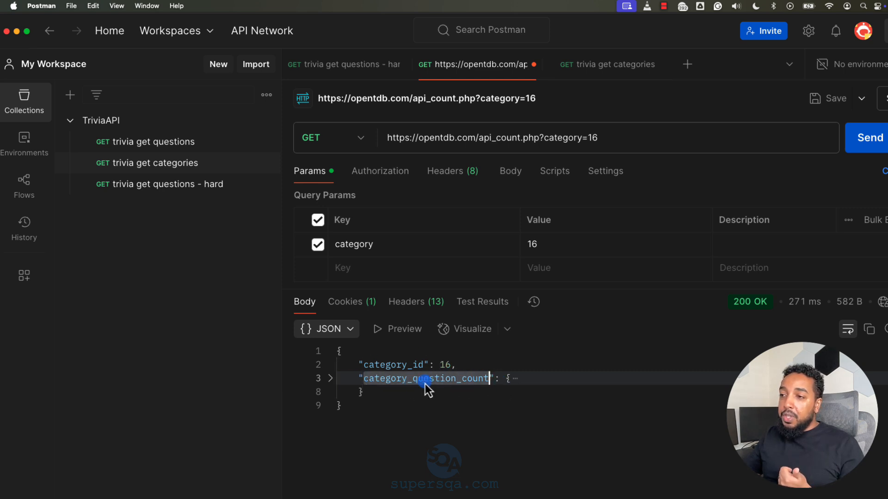
pyautogui.click(332, 378)
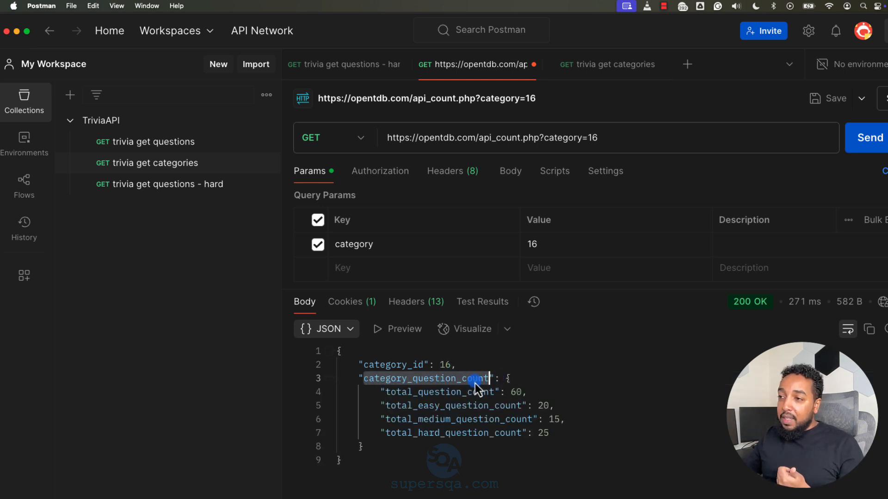
# Step: Highlight the nested category_question_count object and examine its total, easy and hard question count fields
pyautogui.moveTo(503, 378); pyautogui.dragTo(513, 451)
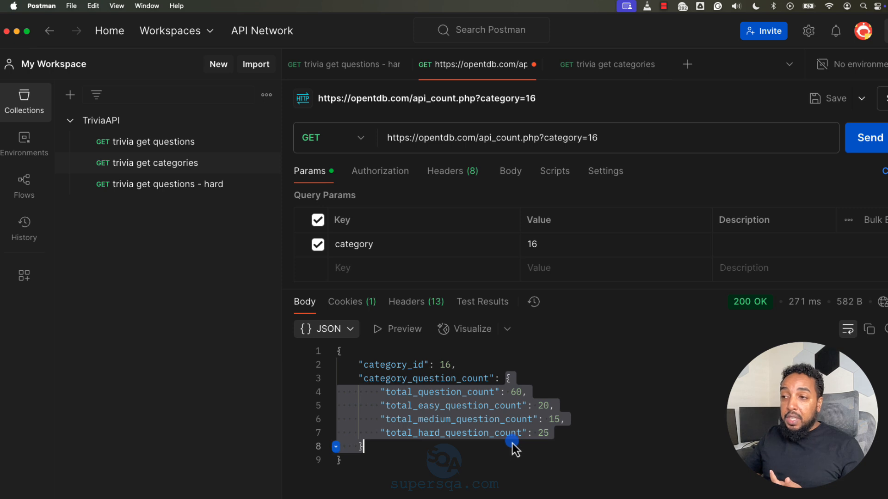
pyautogui.moveTo(401, 392); pyautogui.dragTo(436, 393)
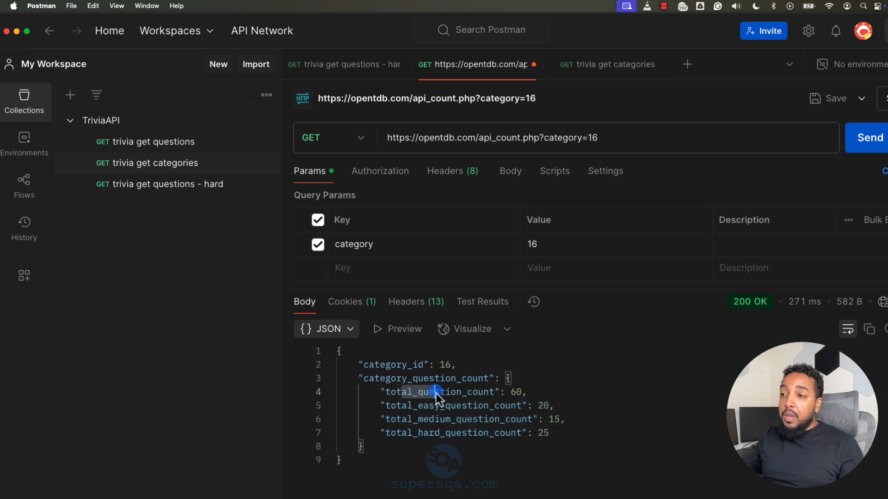
pyautogui.moveTo(429, 434); pyautogui.dragTo(457, 440)
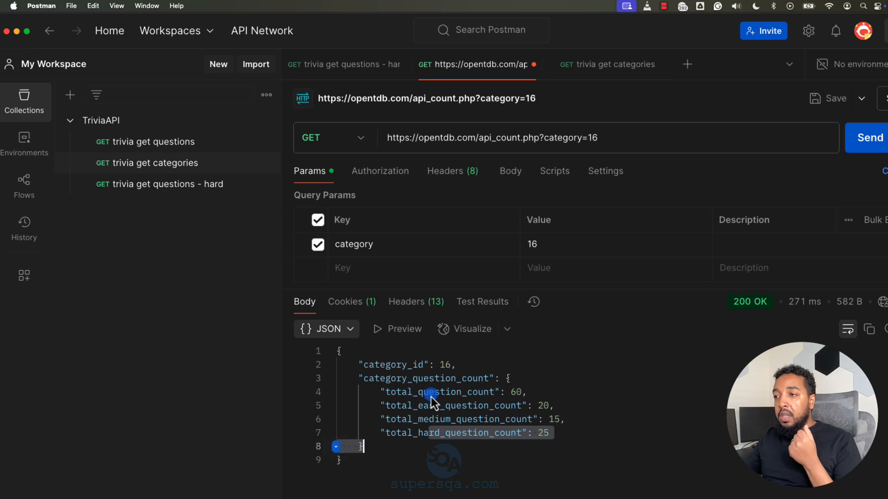
pyautogui.click(454, 393)
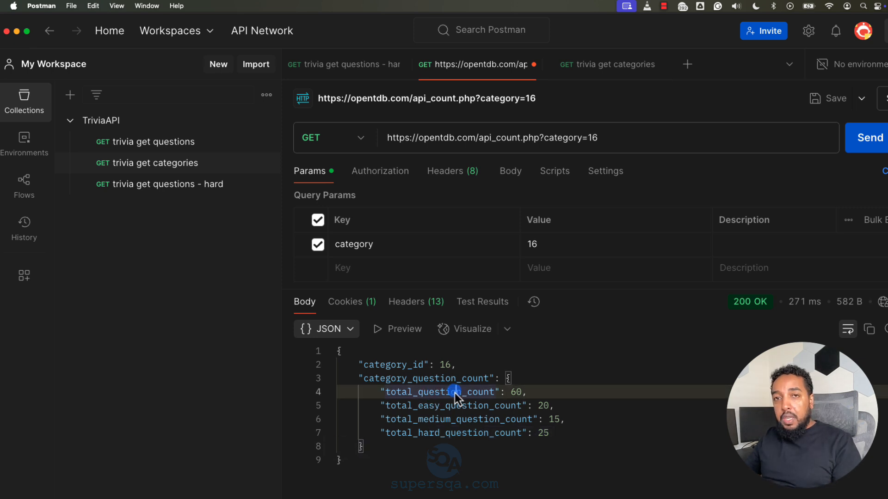
pyautogui.click(435, 406)
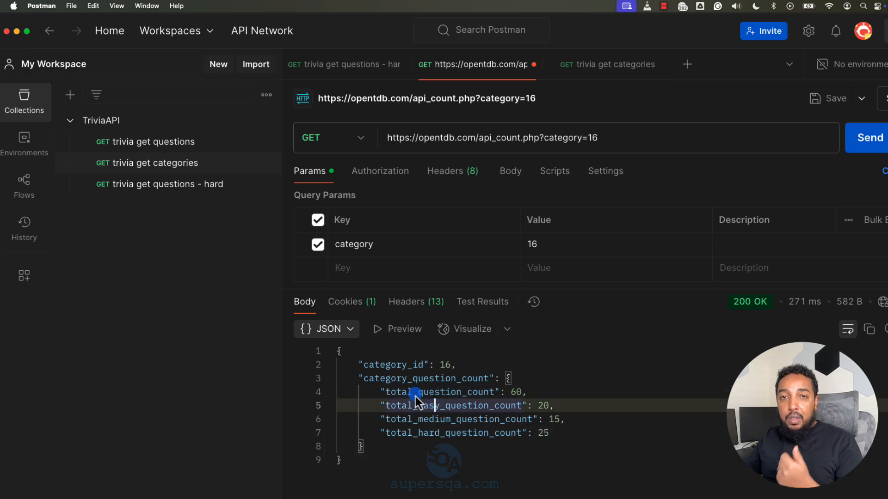
# Step: Examine the total, easy, medium and hard question counts in the JSON response
pyautogui.moveTo(416, 395); pyautogui.dragTo(423, 434)
pyautogui.click(515, 395)
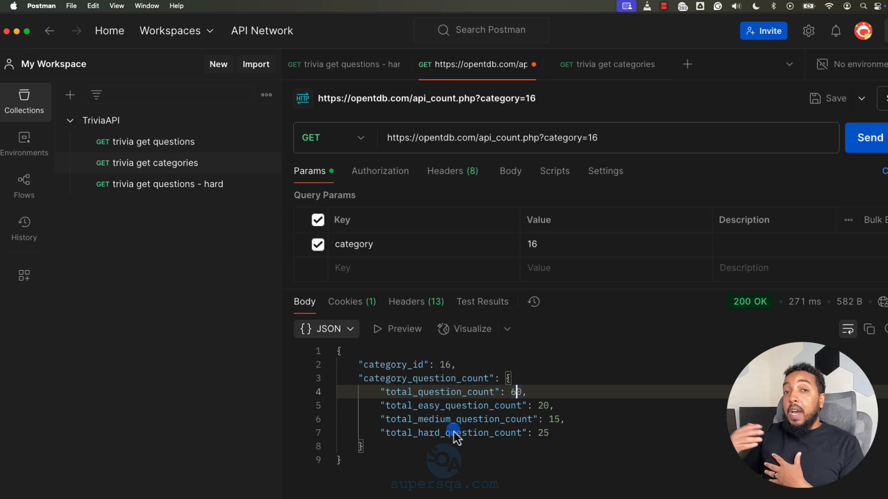
# Step: Switch to Chrome and look through the Open Trivia DB API documentation, from the helper API tools up to the Trivia API introduction
pyautogui.press('super+Tab')
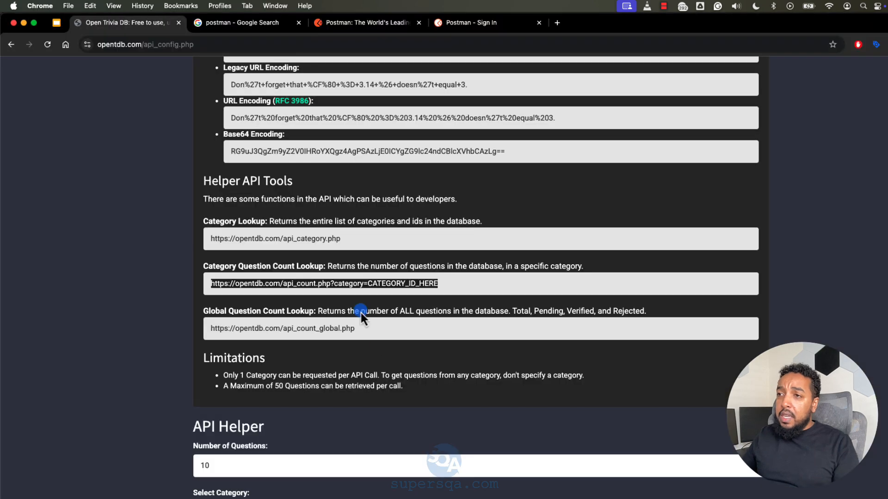
pyautogui.scroll(-4, 336, 361)
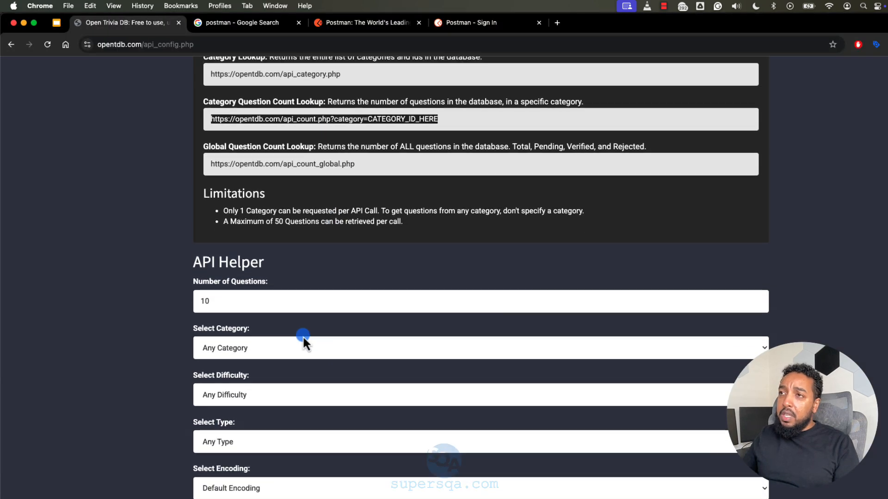
pyautogui.scroll(12, 302, 335)
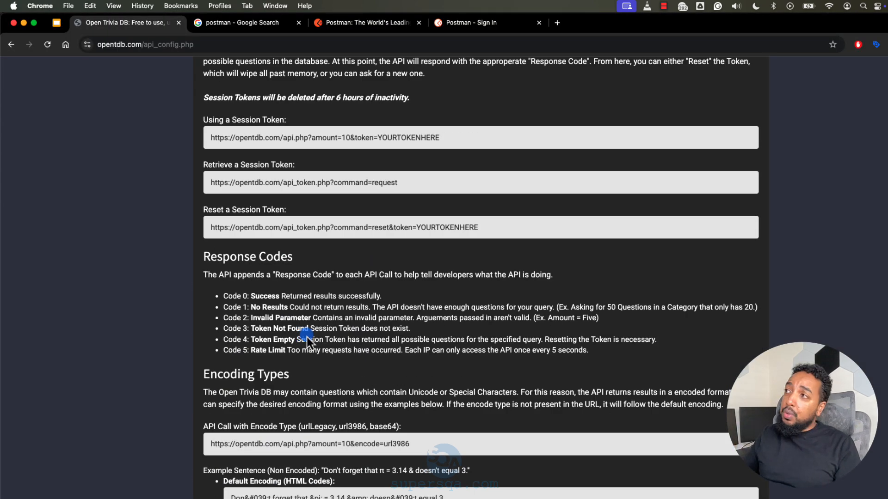
pyautogui.scroll(8, 433, 324)
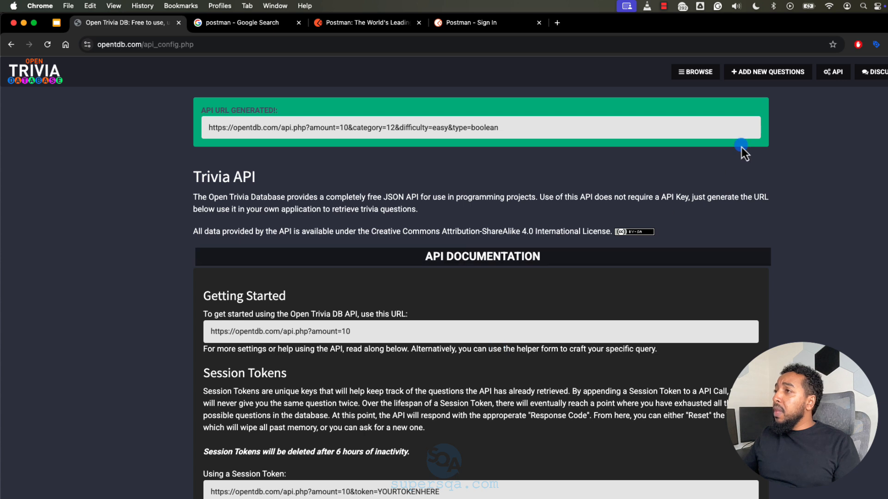
# Step: Try to open the site's Add New Questions page, and go back to the Trivia API helper form
pyautogui.click(761, 74)
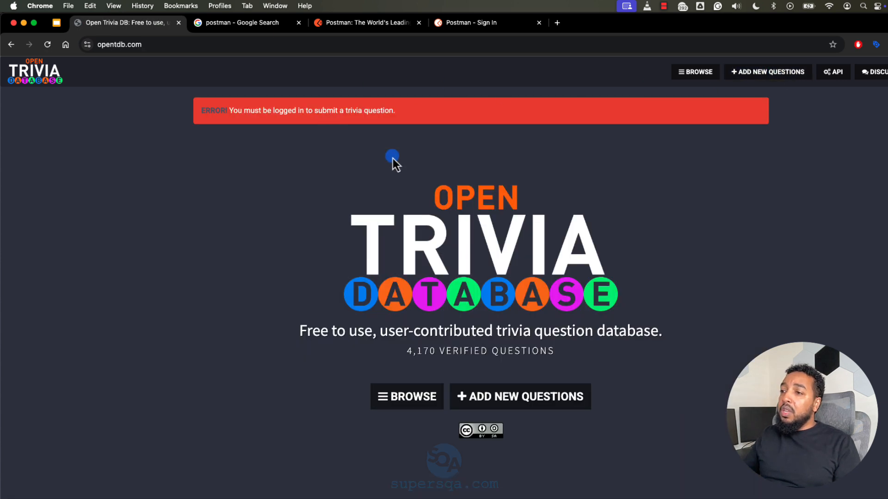
pyautogui.click(8, 44)
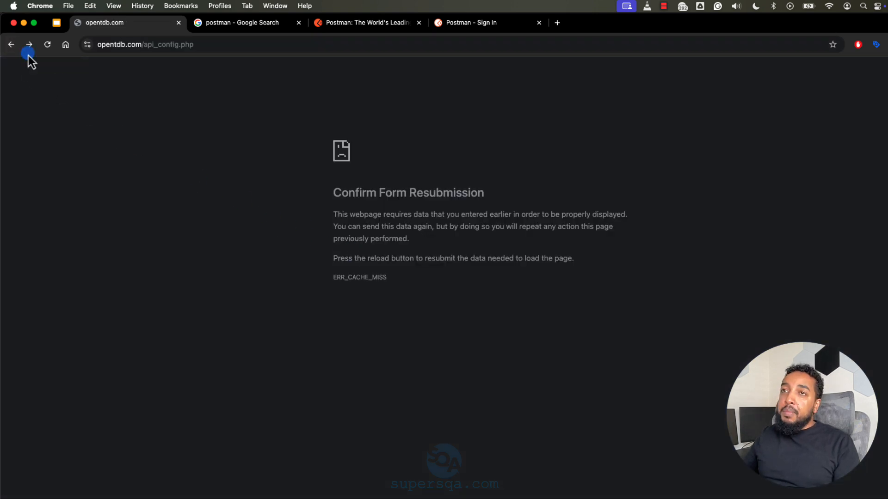
pyautogui.click(11, 44)
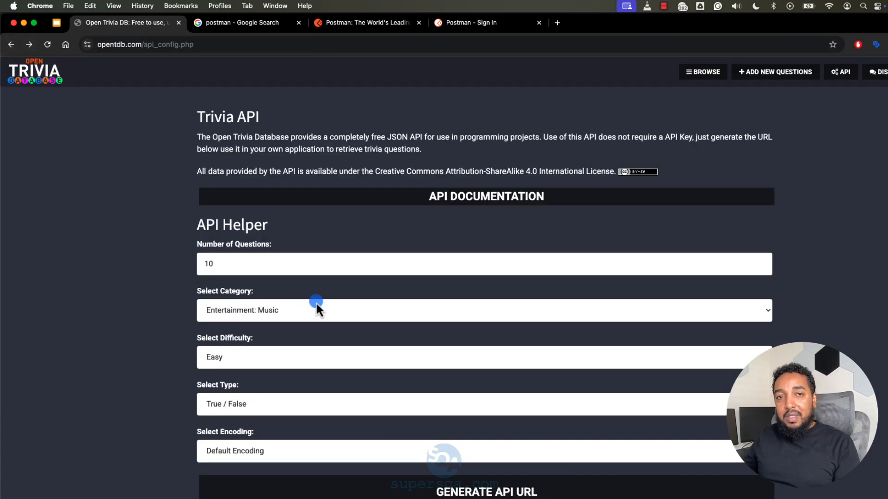
# Step: Switch to Postman and highlight the question count values inside category_question_count
pyautogui.press('super+Tab')
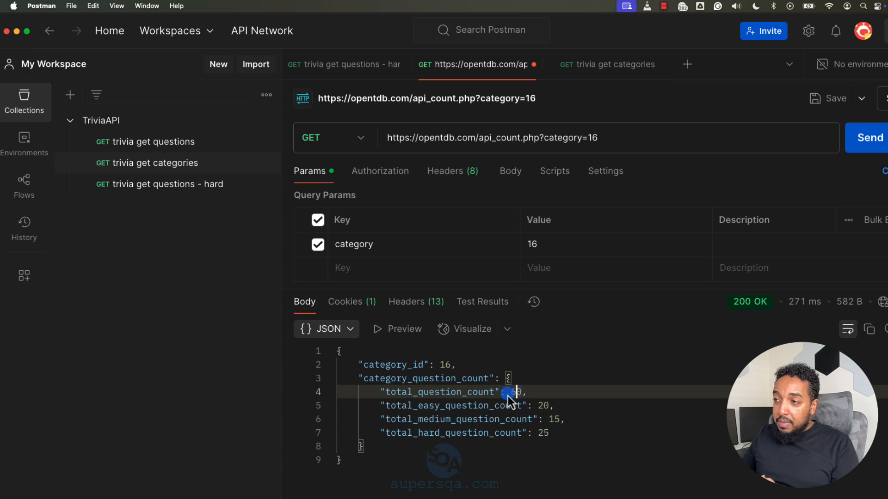
pyautogui.moveTo(511, 396); pyautogui.dragTo(576, 448)
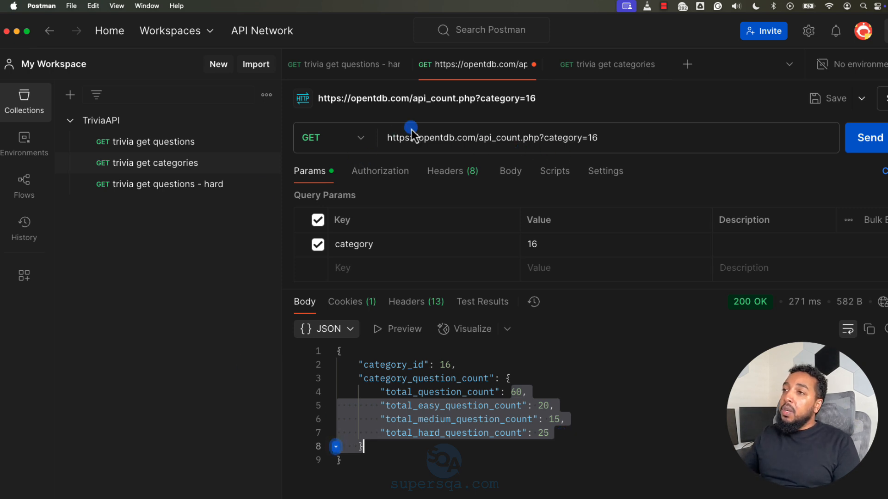
# Step: Save the request as "trivia get category information by id" in the TriviaAPI collection, and collapse that collection
pyautogui.click(846, 99)
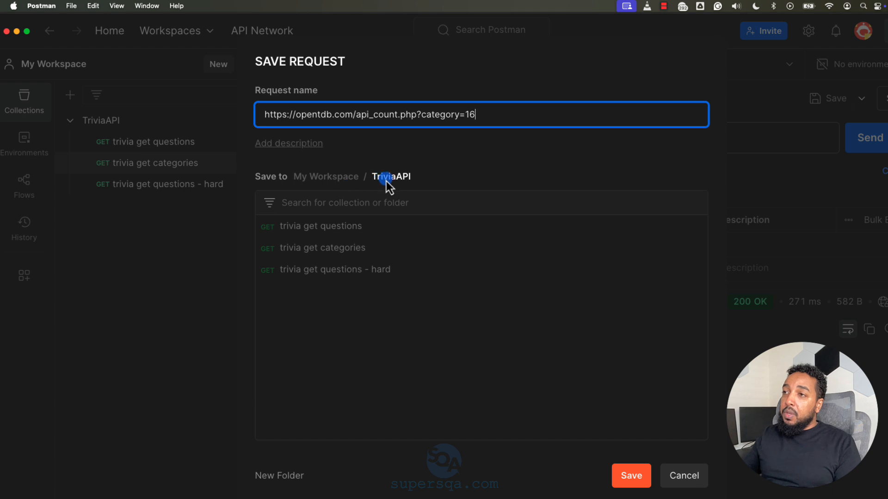
pyautogui.moveTo(361, 109); pyautogui.dragTo(250, 106)
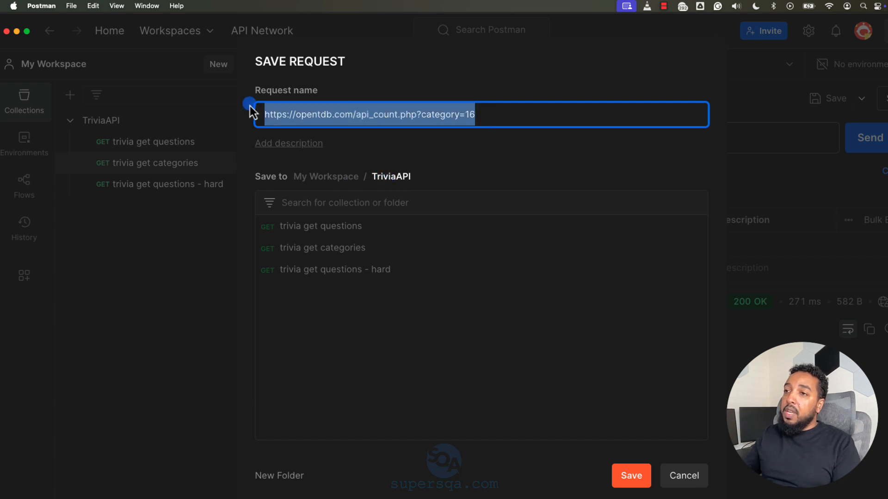
pyautogui.write('trivia get')
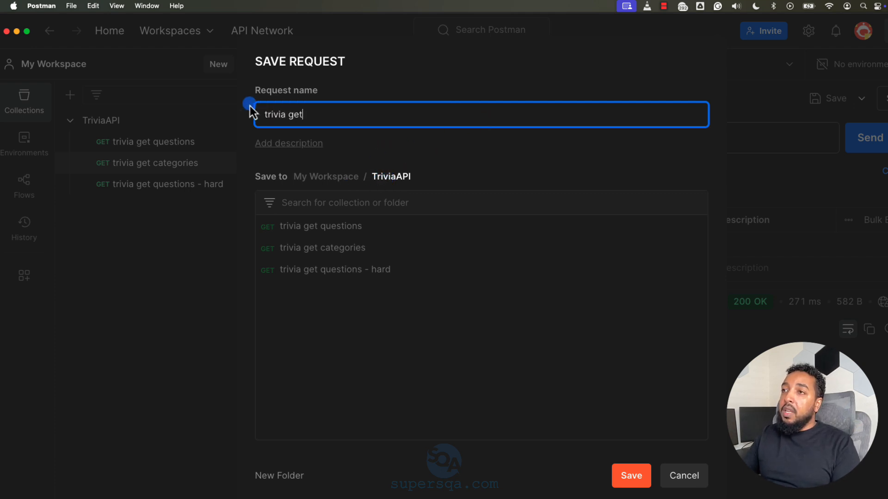
pyautogui.write(' category informatin by i')
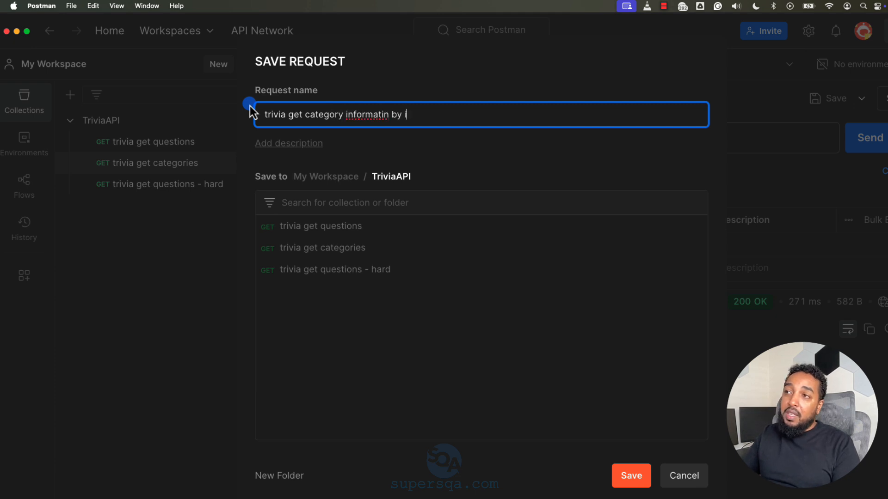
pyautogui.press('BackSpace')
pyautogui.press('BackSpace')
pyautogui.press('BackSpace')
pyautogui.press('BackSpace')
pyautogui.press('BackSpace')
pyautogui.press('BackSpace')
pyautogui.write('on by id')
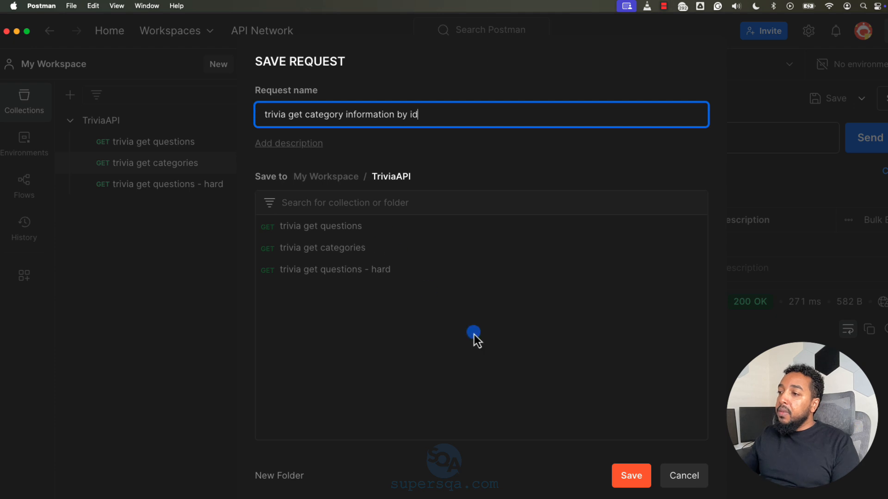
pyautogui.click(617, 471)
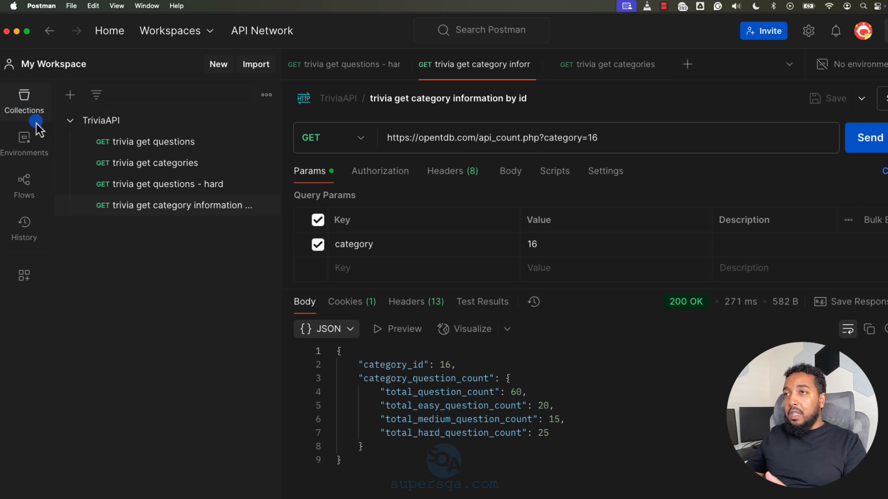
pyautogui.click(69, 120)
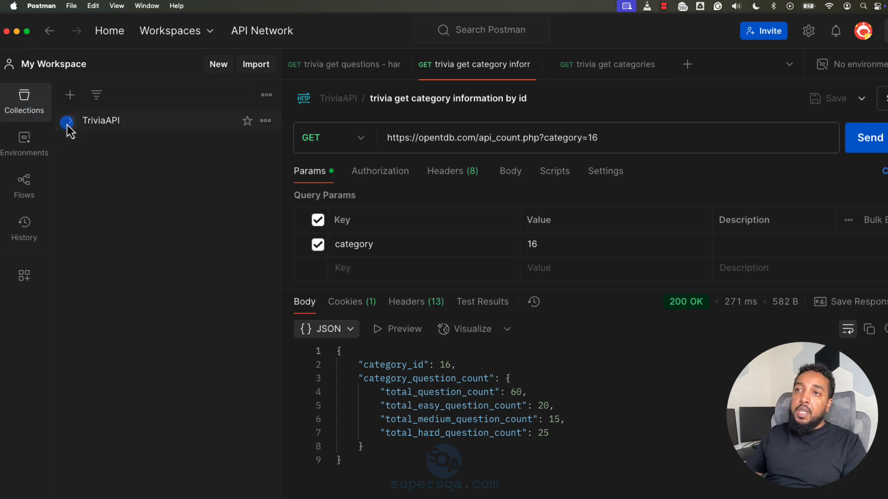